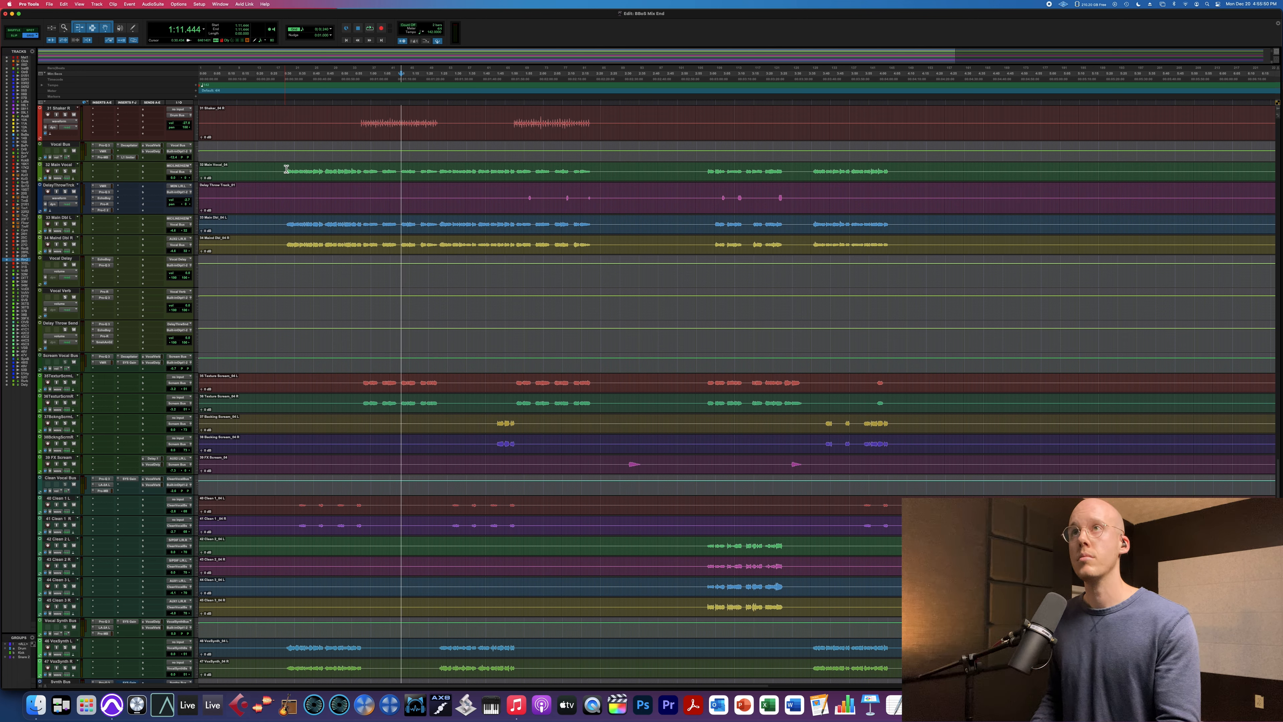
# Step: Select the first chorus section of the Main Vocal clip, starting at about 0:57.8
pyautogui.click(288, 170)
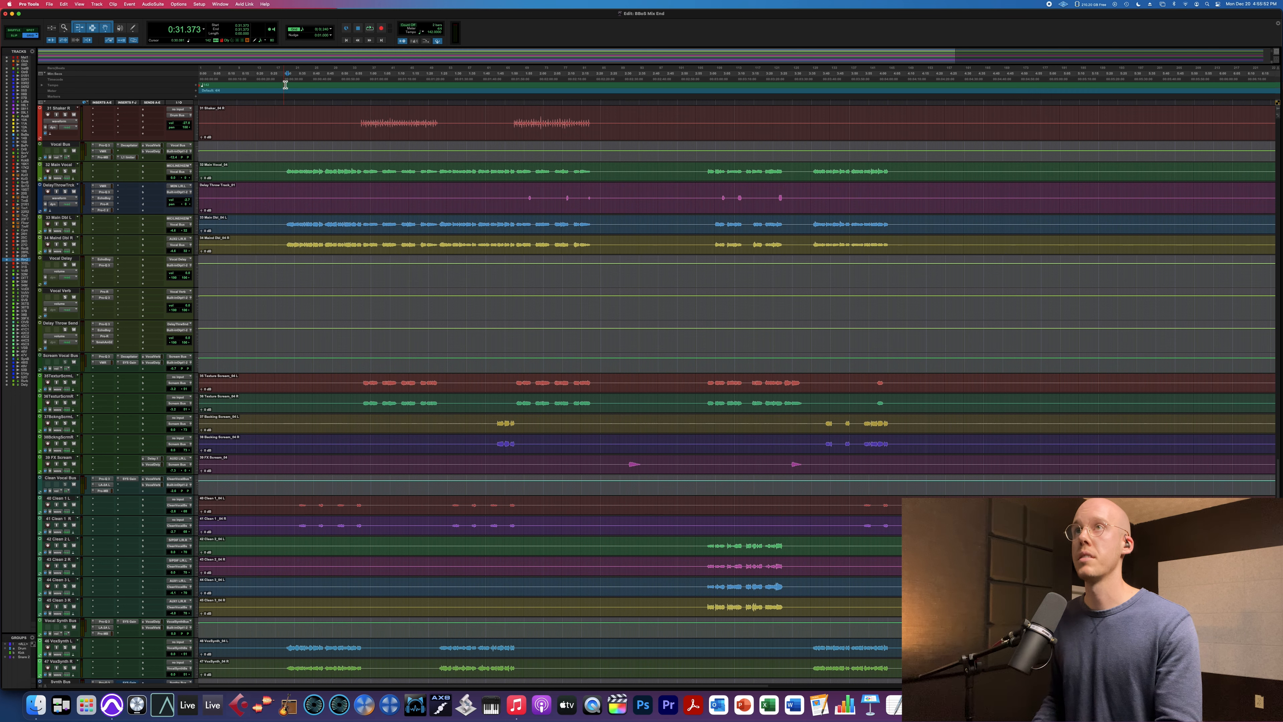
pyautogui.scroll(3, 446, 207)
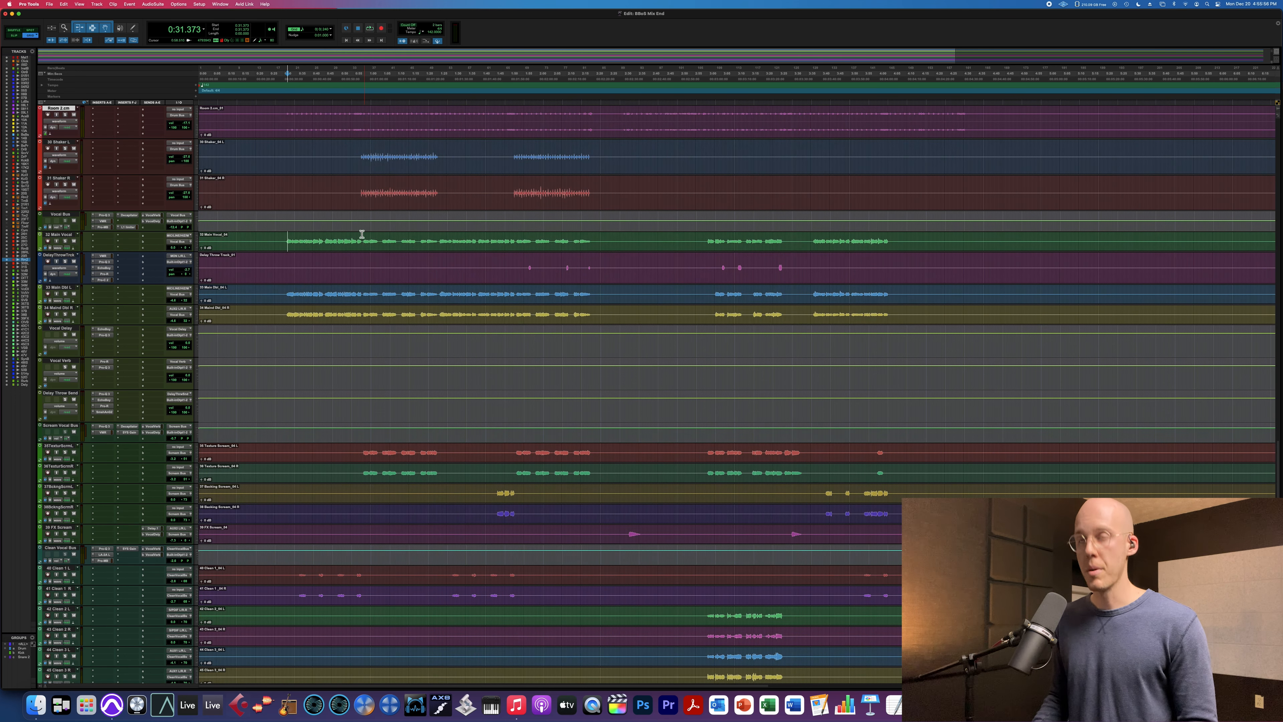
pyautogui.moveTo(364, 239); pyautogui.dragTo(440, 241)
pyautogui.press('super+bracketright')
pyautogui.press('super+bracketright')
pyautogui.press('super+bracketright')
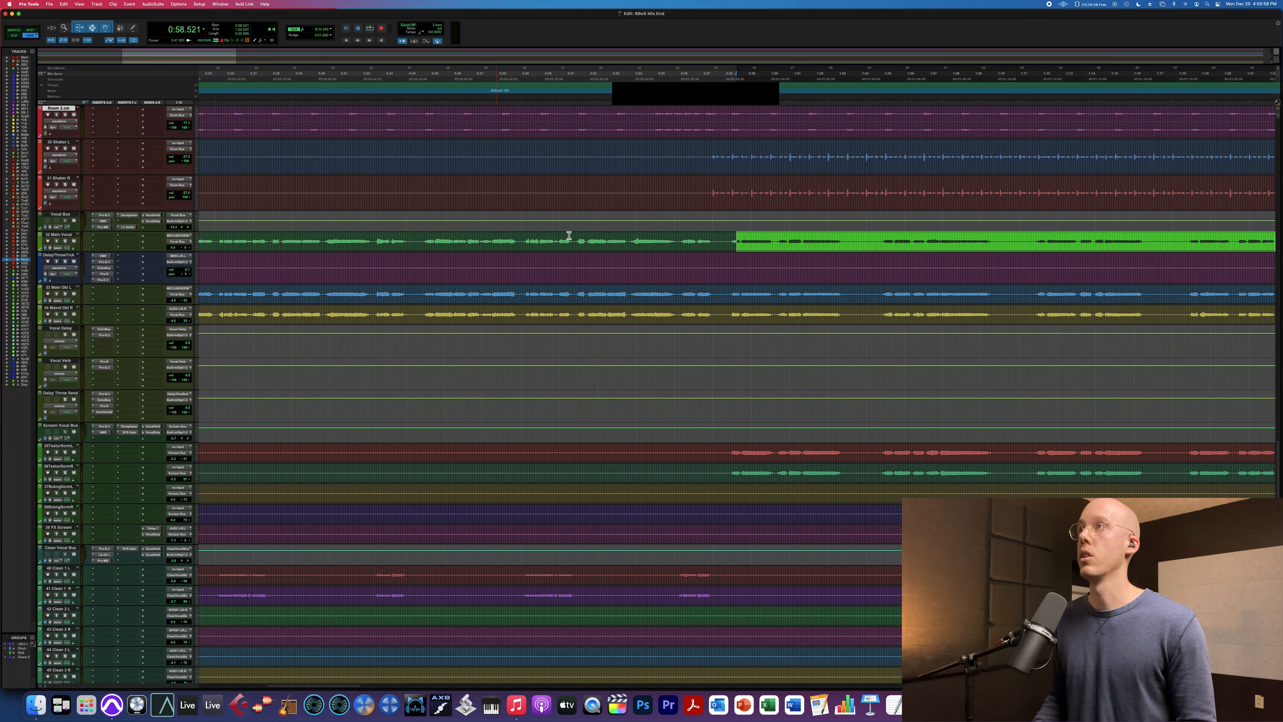
pyautogui.press('super+bracketleft')
pyautogui.moveTo(730, 238); pyautogui.dragTo(1033, 244)
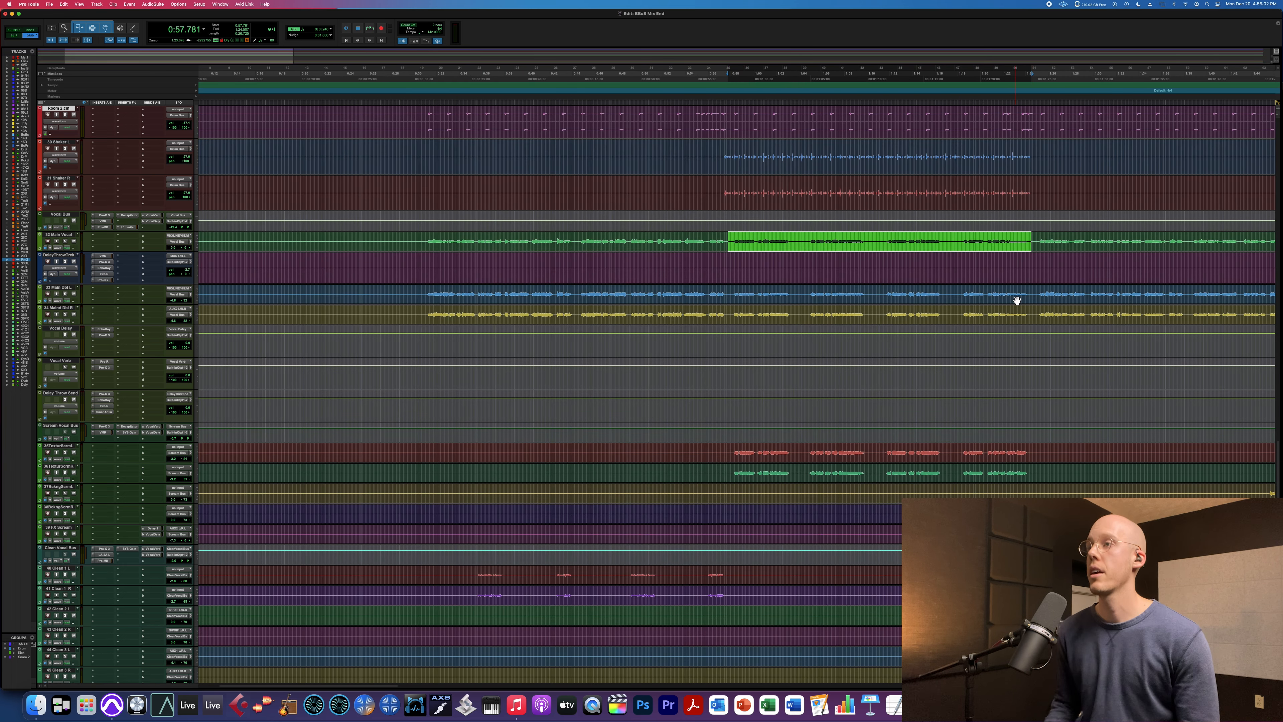
pyautogui.press('super+bracketleft')
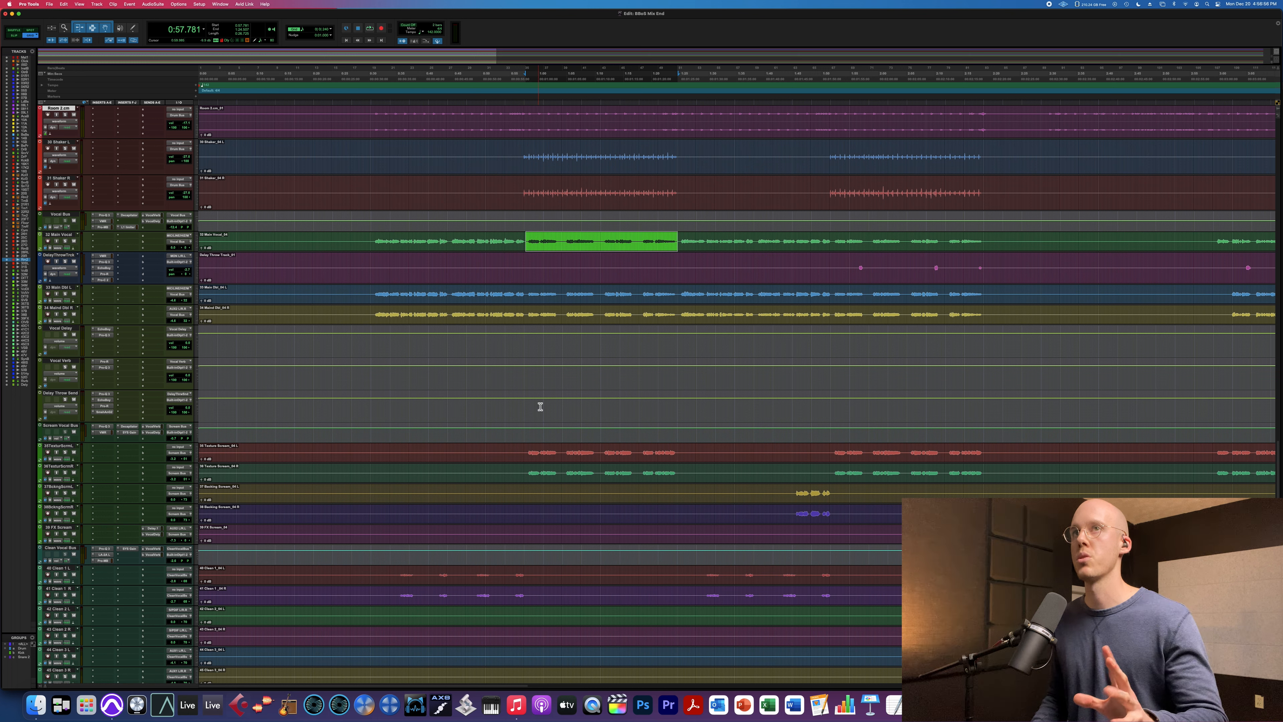
# Step: Solo the Main Vocal, Vocal Delay and Vocal Verb tracks and play part of the selected chorus
pyautogui.click(65, 241)
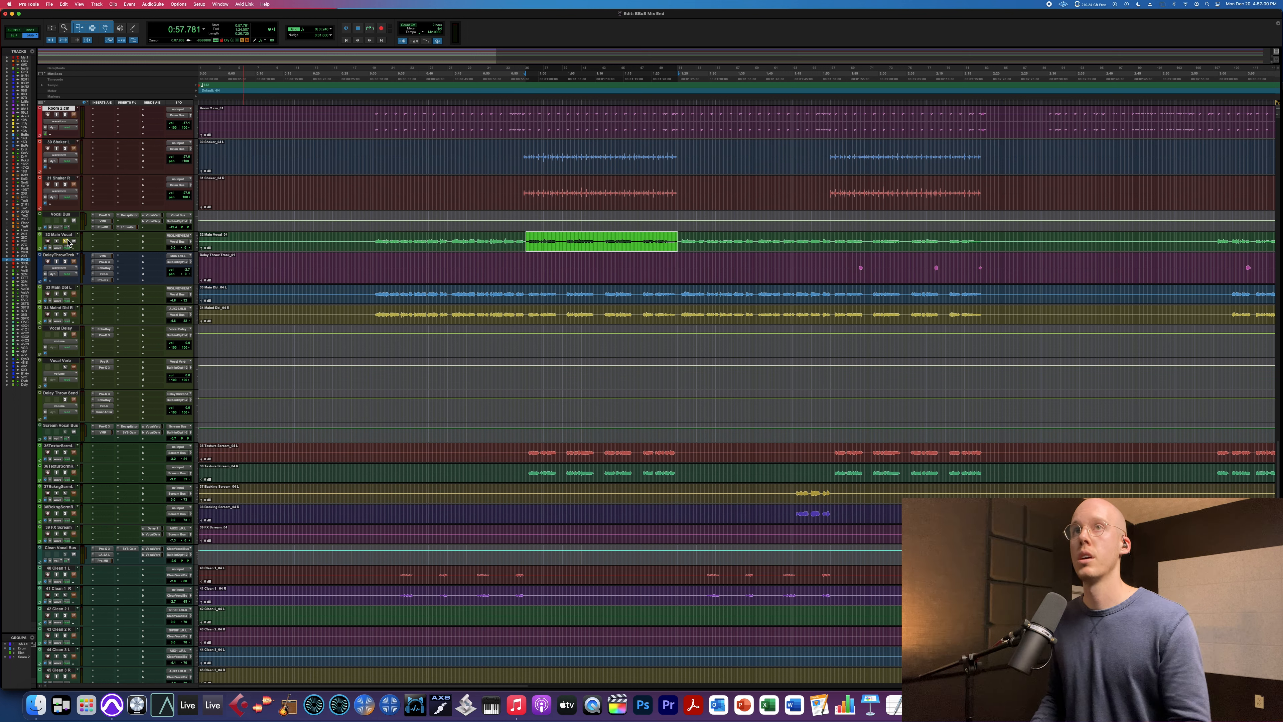
pyautogui.click(65, 334)
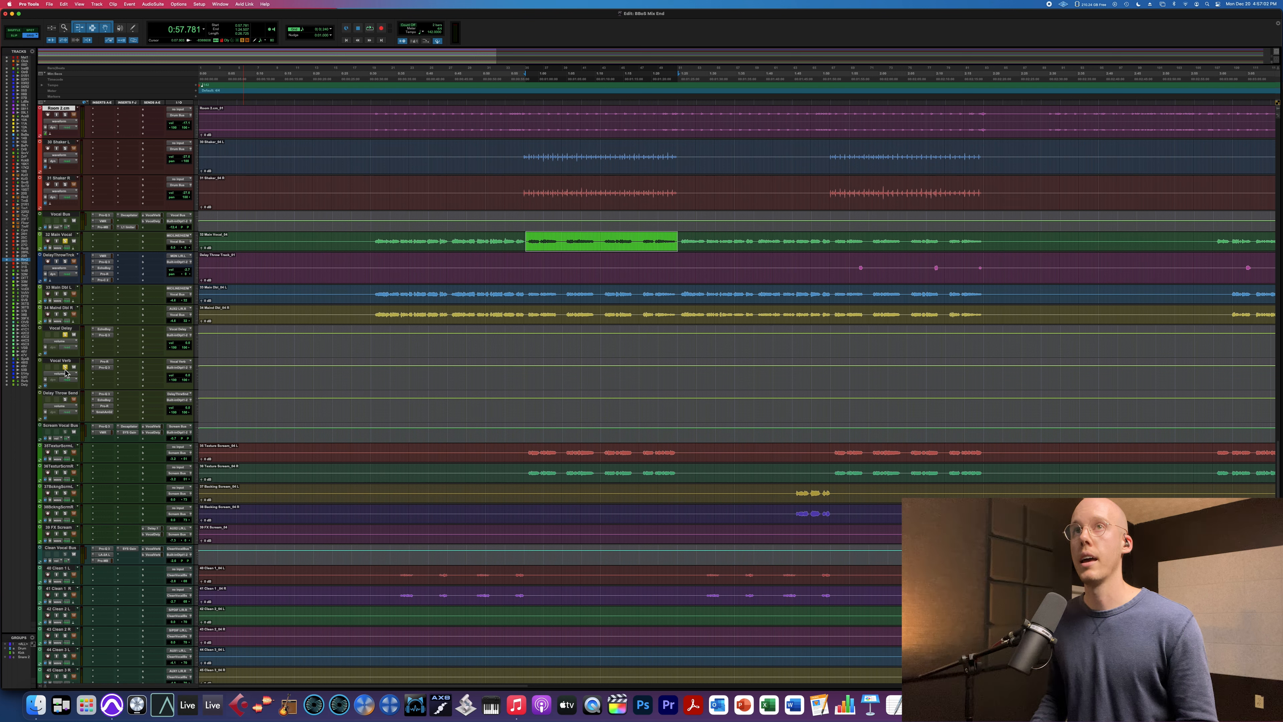
pyautogui.press('space')
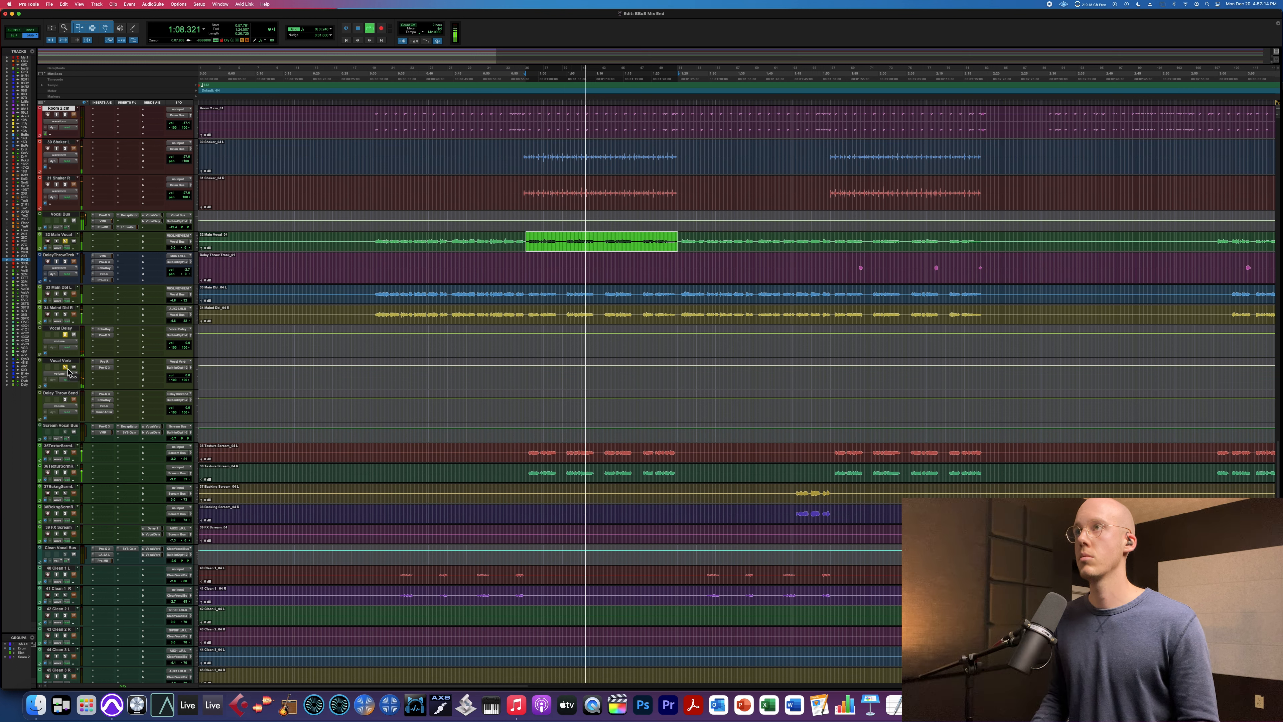
pyautogui.press('space')
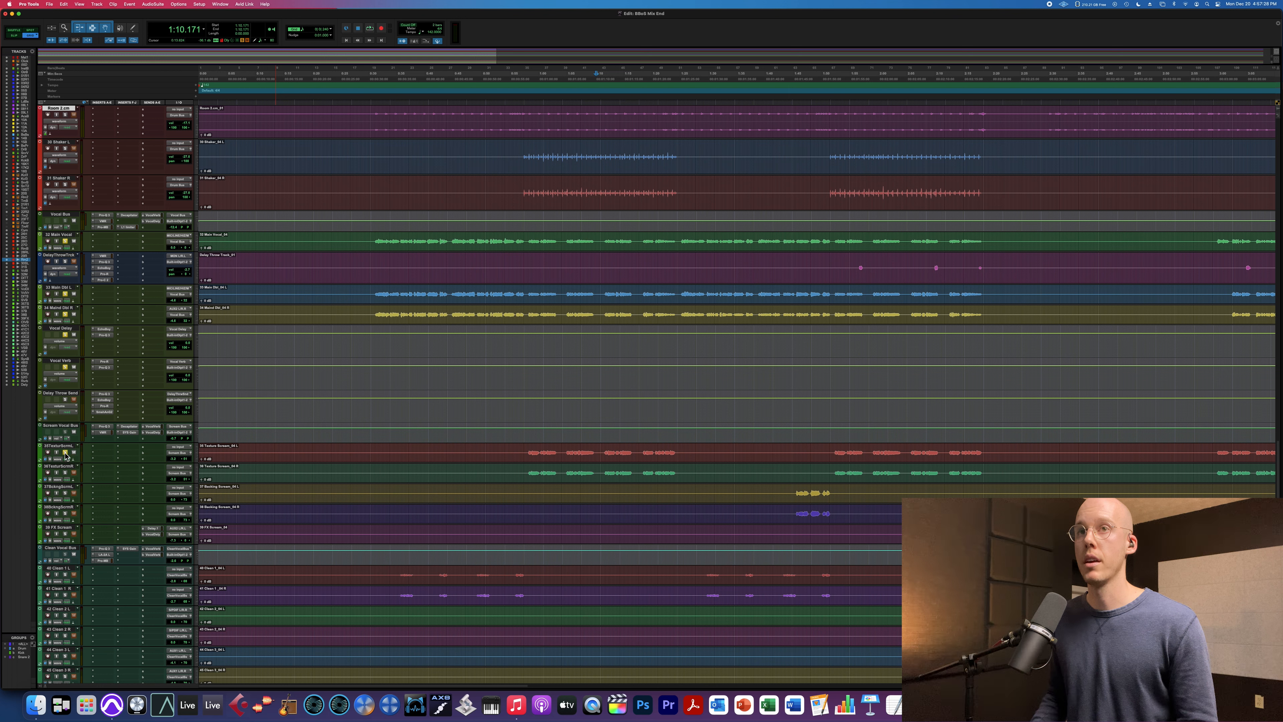
# Step: Play the texture scream tracks together with the main vocal from the start of the first chorus
pyautogui.click(528, 449)
pyautogui.press('space')
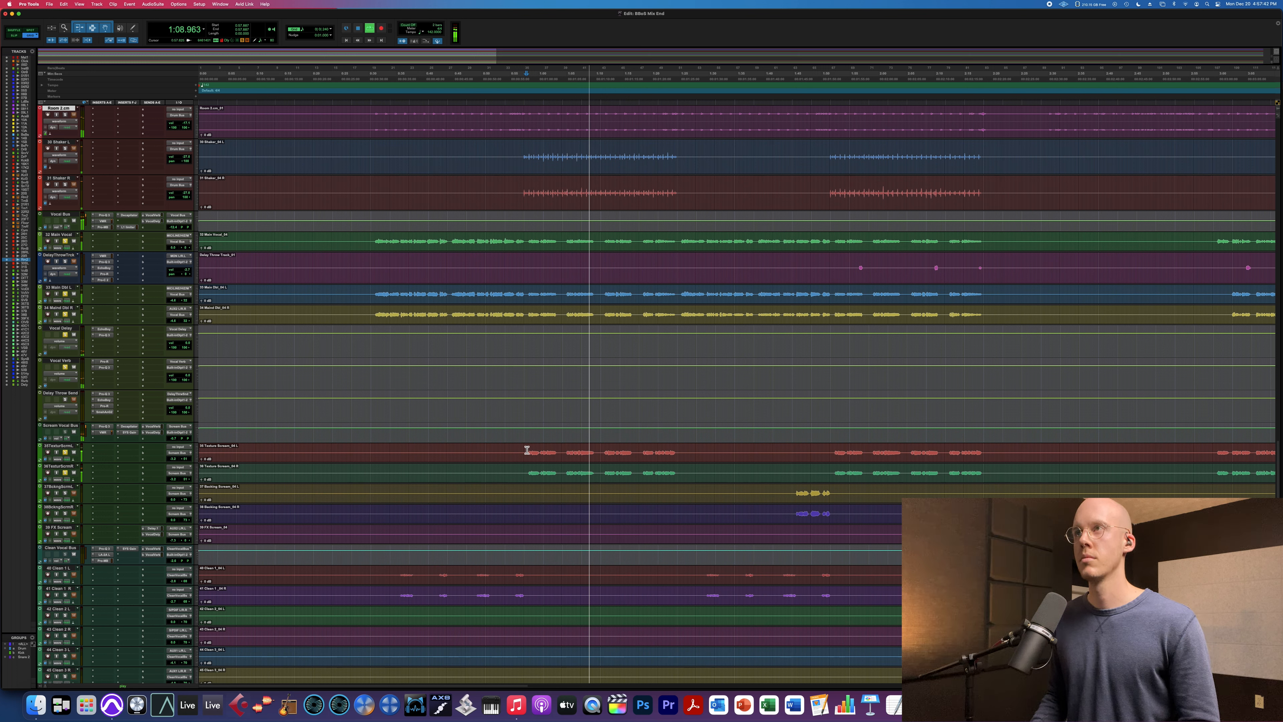
pyautogui.press('space')
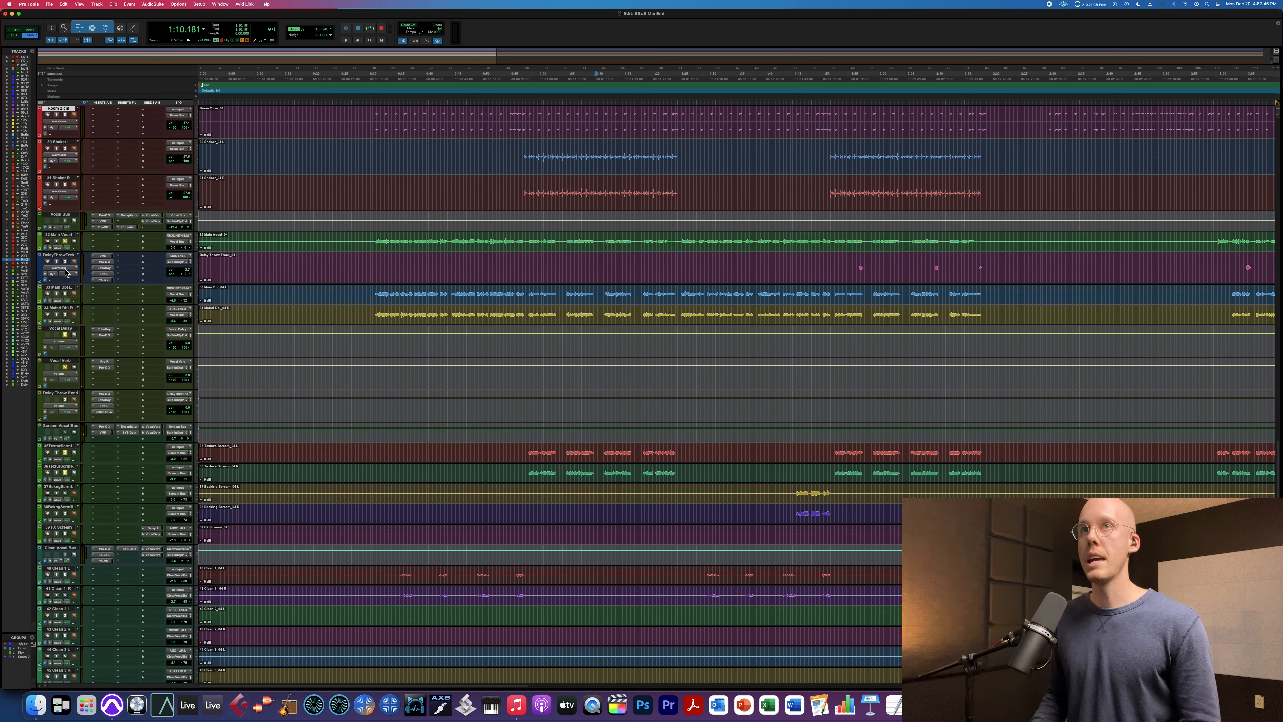
# Step: Audition the first chorus phrase of the texture screams without the main vocal, and highlight the same phrase on the right main vocal double
pyautogui.click(64, 236)
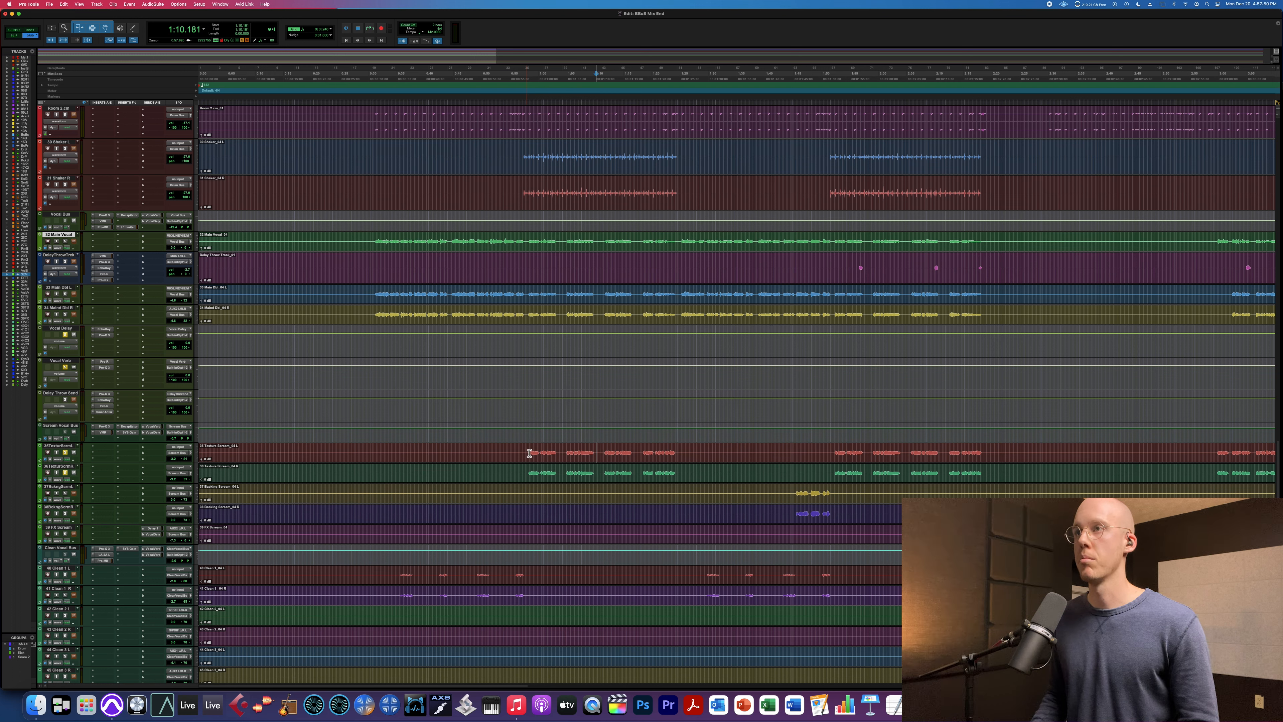
pyautogui.moveTo(530, 451); pyautogui.dragTo(559, 453)
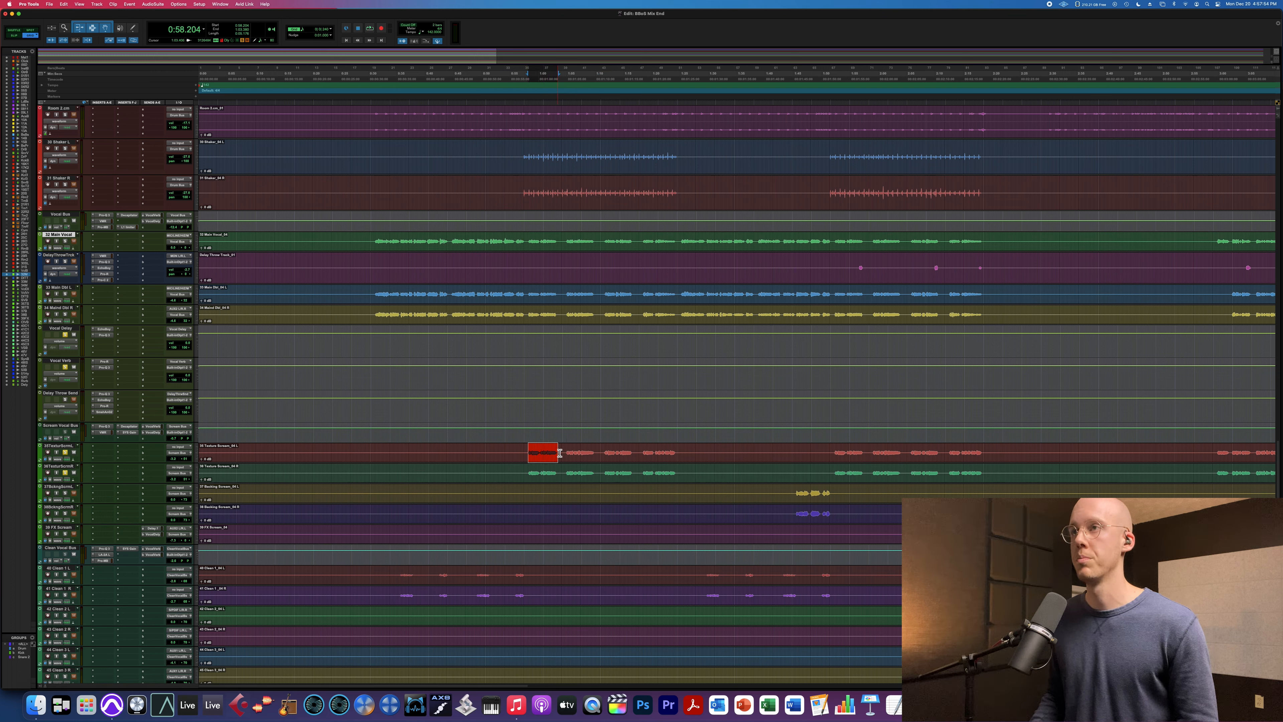
pyautogui.press('space')
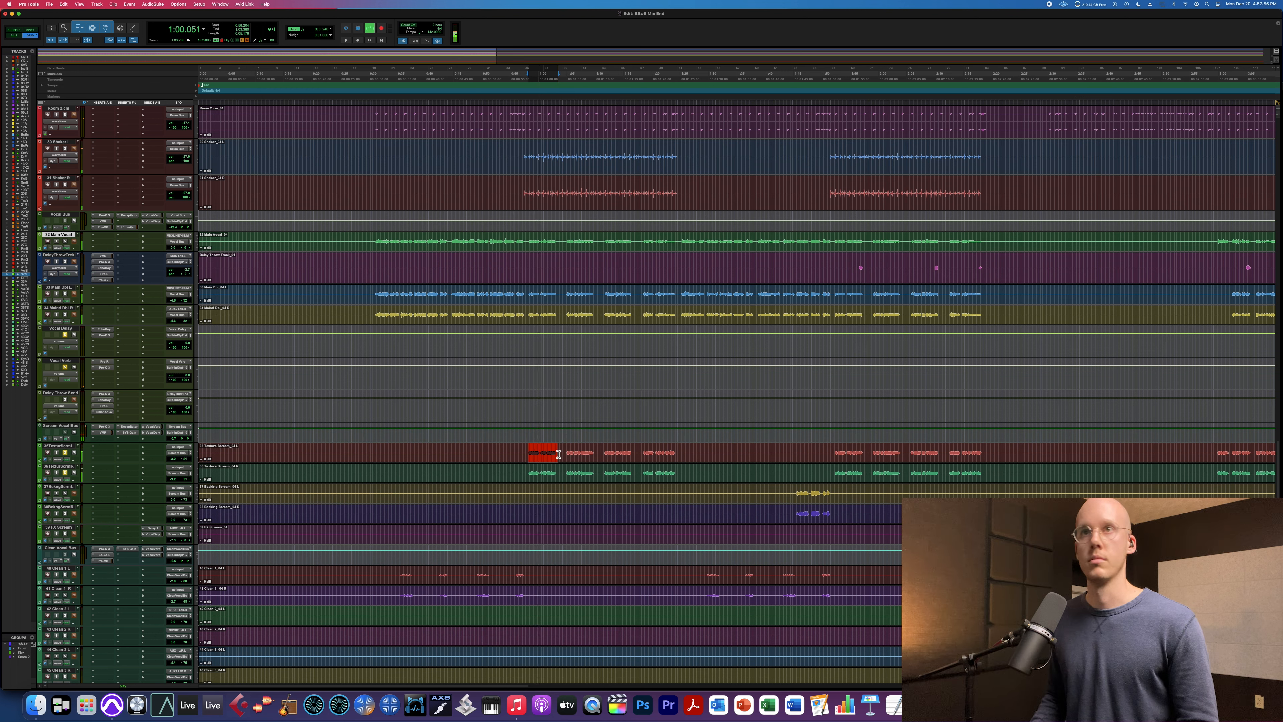
pyautogui.click(534, 459)
pyautogui.press('space')
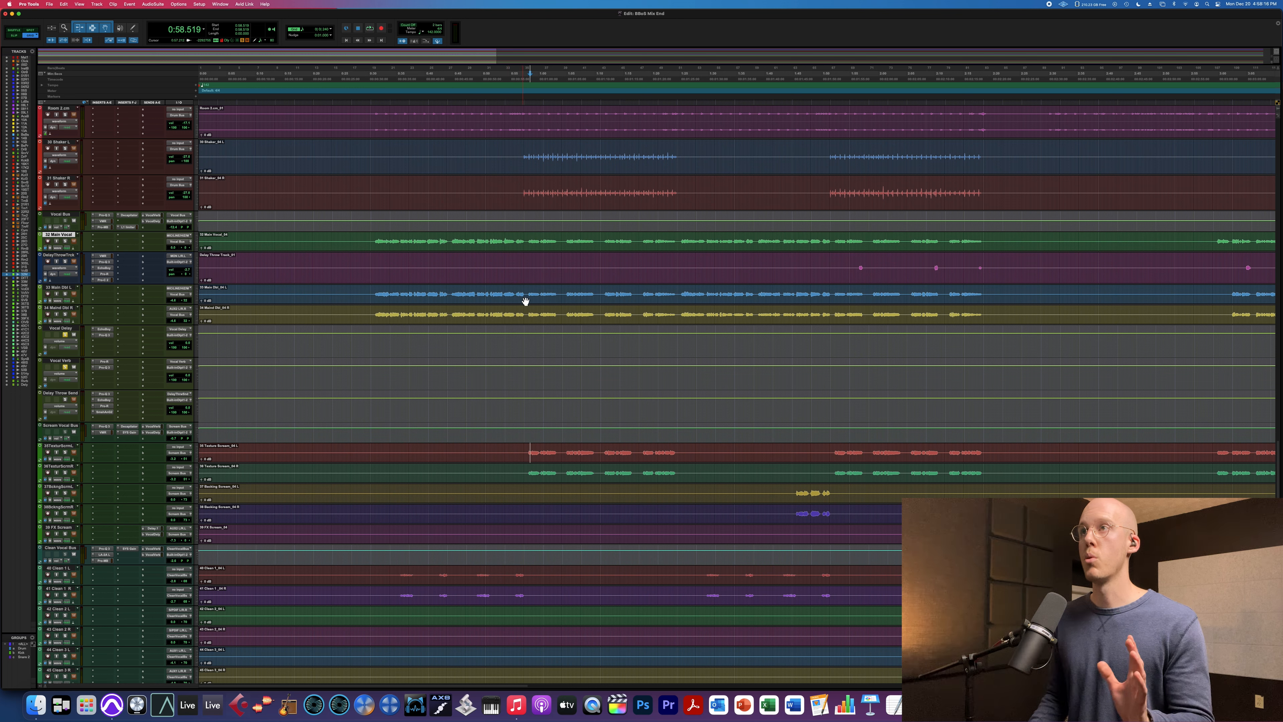
pyautogui.moveTo(529, 315); pyautogui.dragTo(561, 314)
pyautogui.click(562, 314)
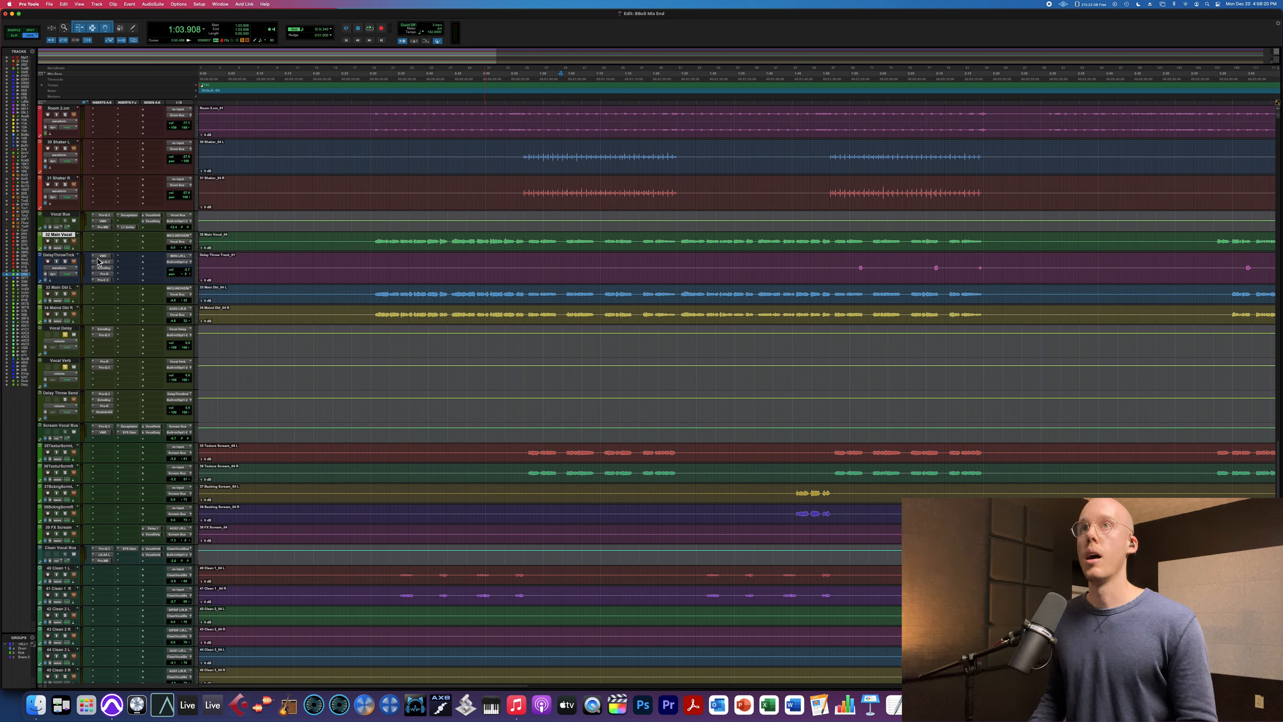
# Step: Inspect the Vocal Bus's Pro-Q 3 equalizer and its FG-116 compressor, closing each plug-in window after viewing
pyautogui.click(104, 216)
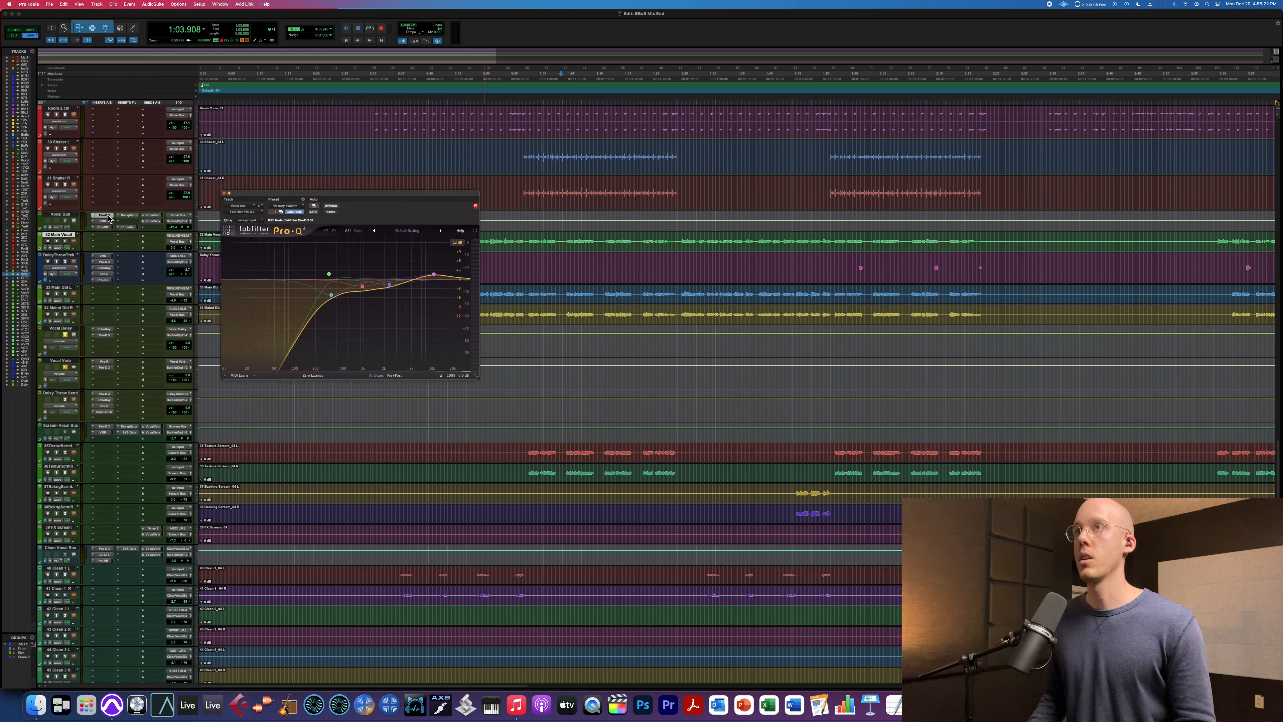
pyautogui.moveTo(287, 197); pyautogui.dragTo(288, 196)
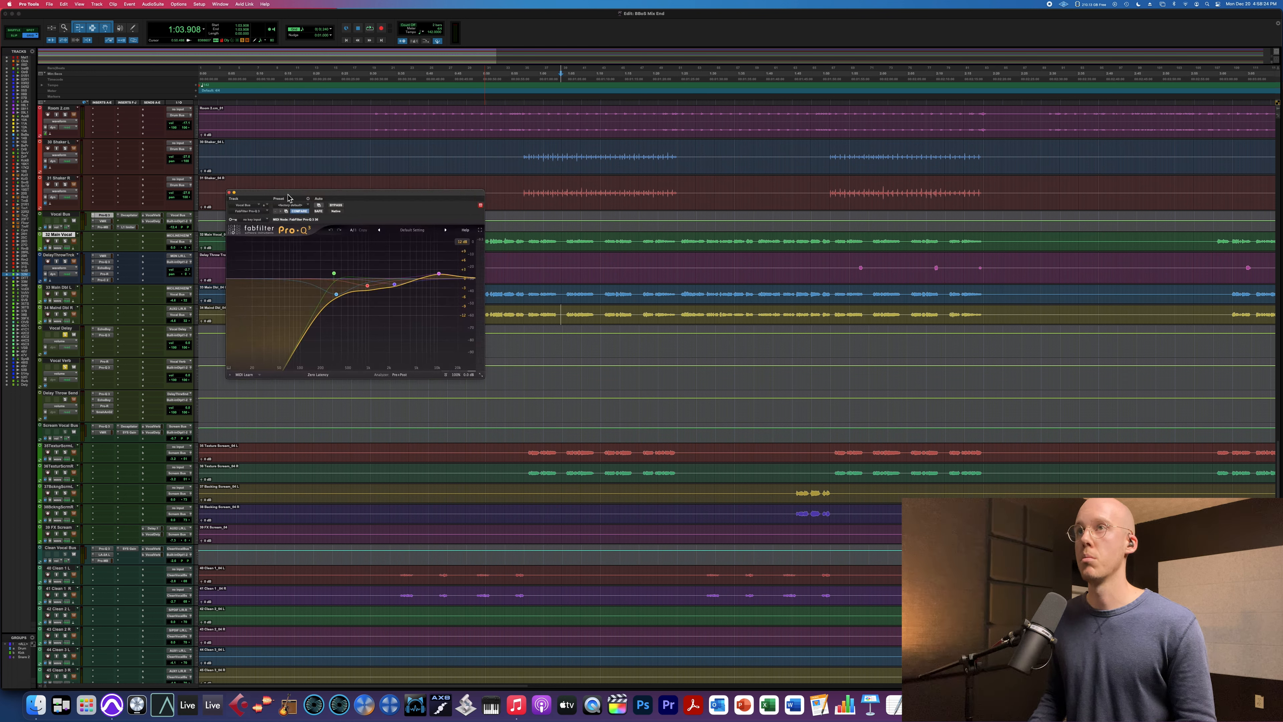
pyautogui.click(230, 193)
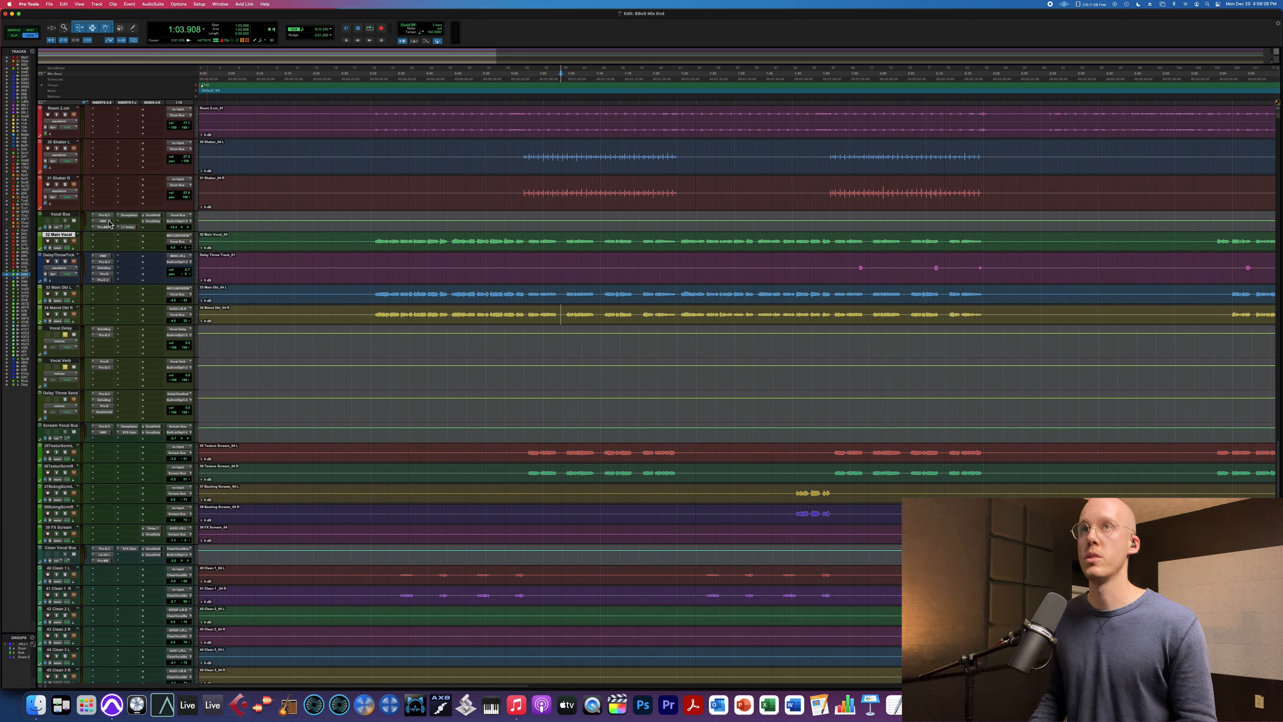
pyautogui.click(127, 227)
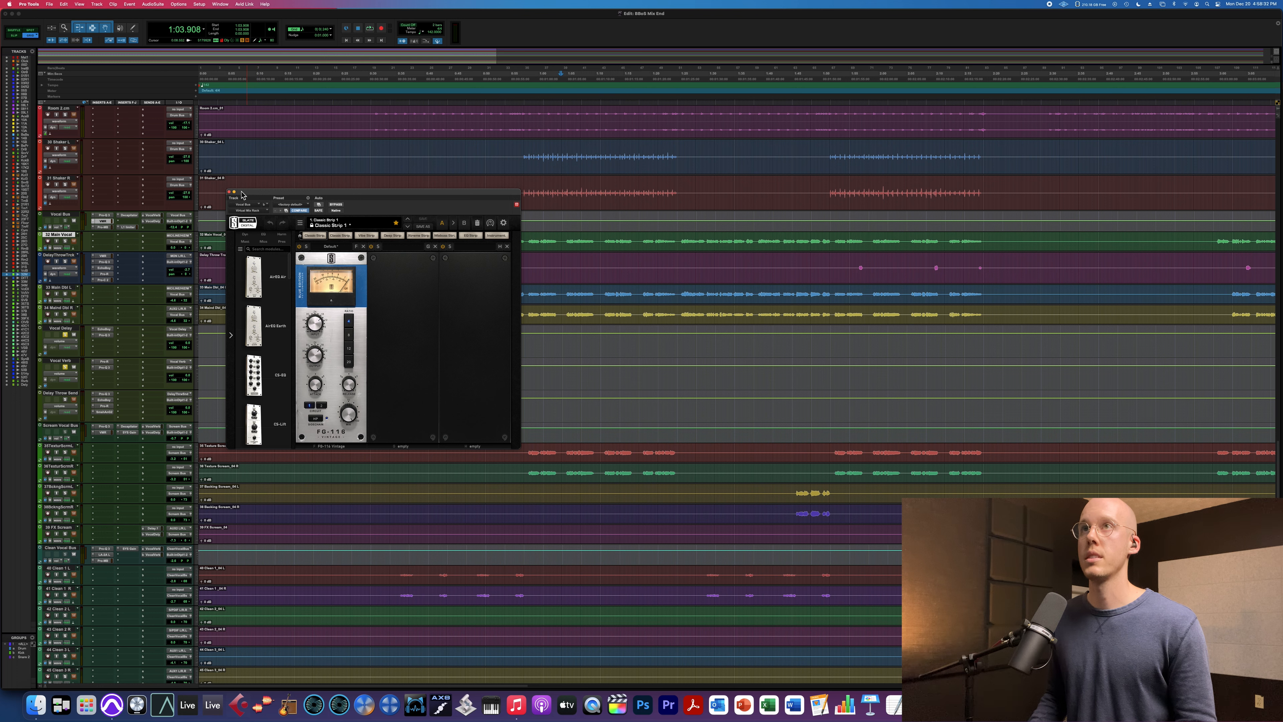
pyautogui.click(230, 192)
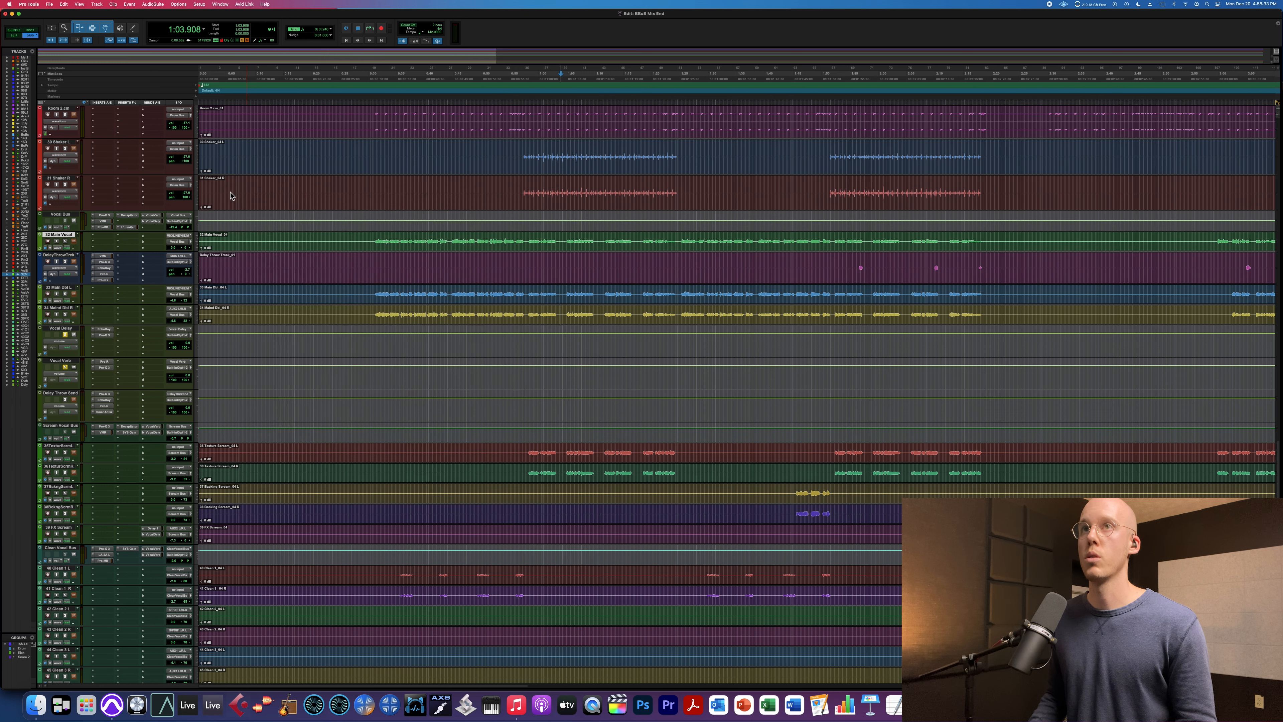
# Step: Examine the two Pro-MB compression bands on the Vocal Bus while playing a verse passage, keeping the plug-in window clear of the track controls
pyautogui.click(106, 227)
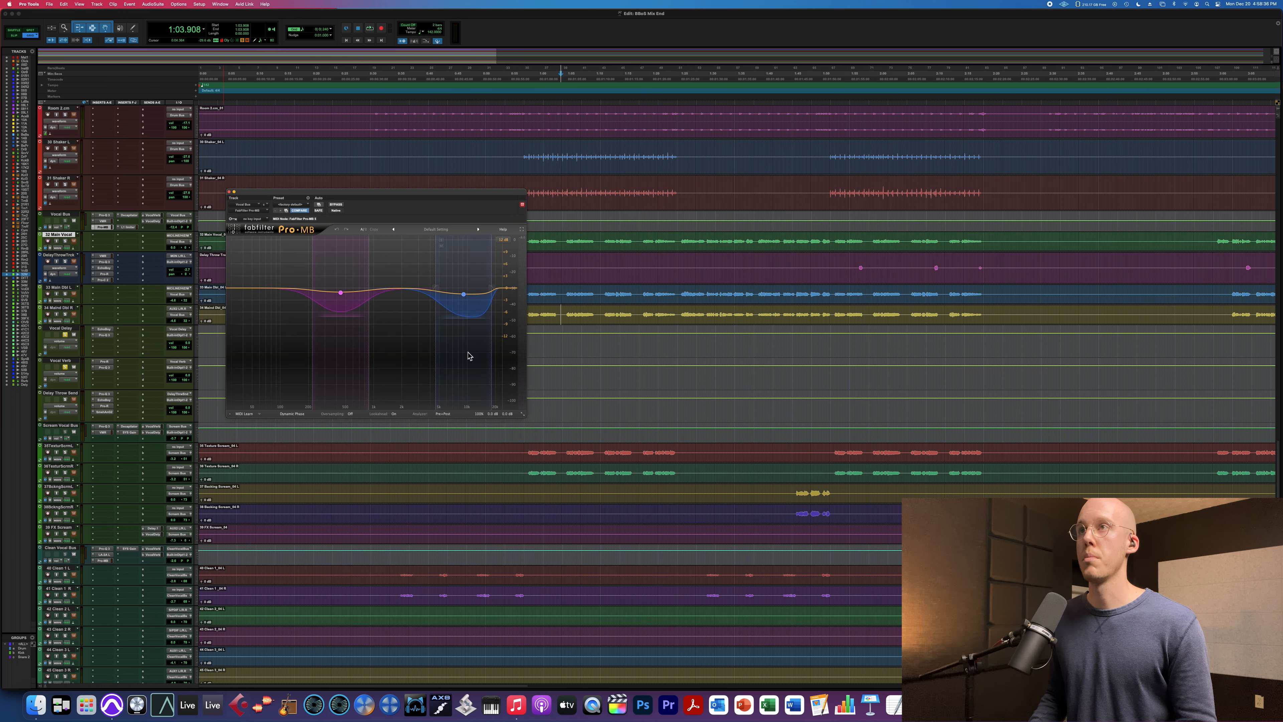
pyautogui.moveTo(464, 296)
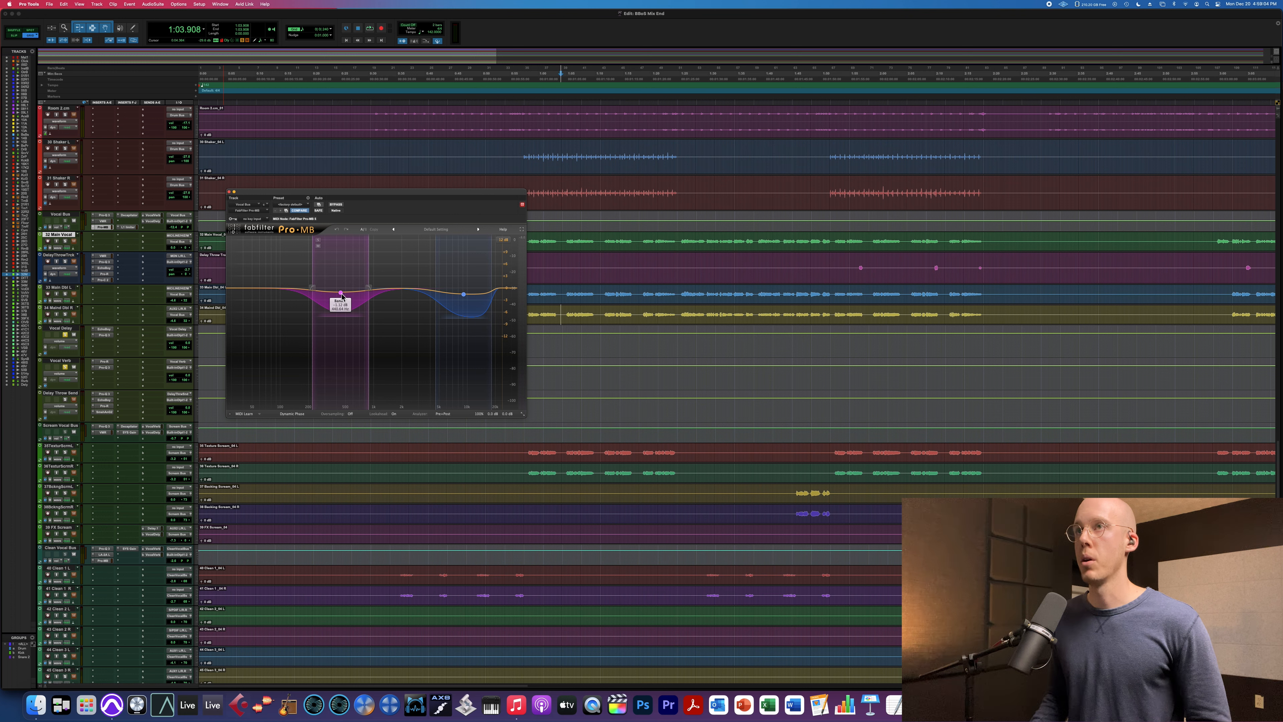
pyautogui.moveTo(387, 193); pyautogui.dragTo(248, 210)
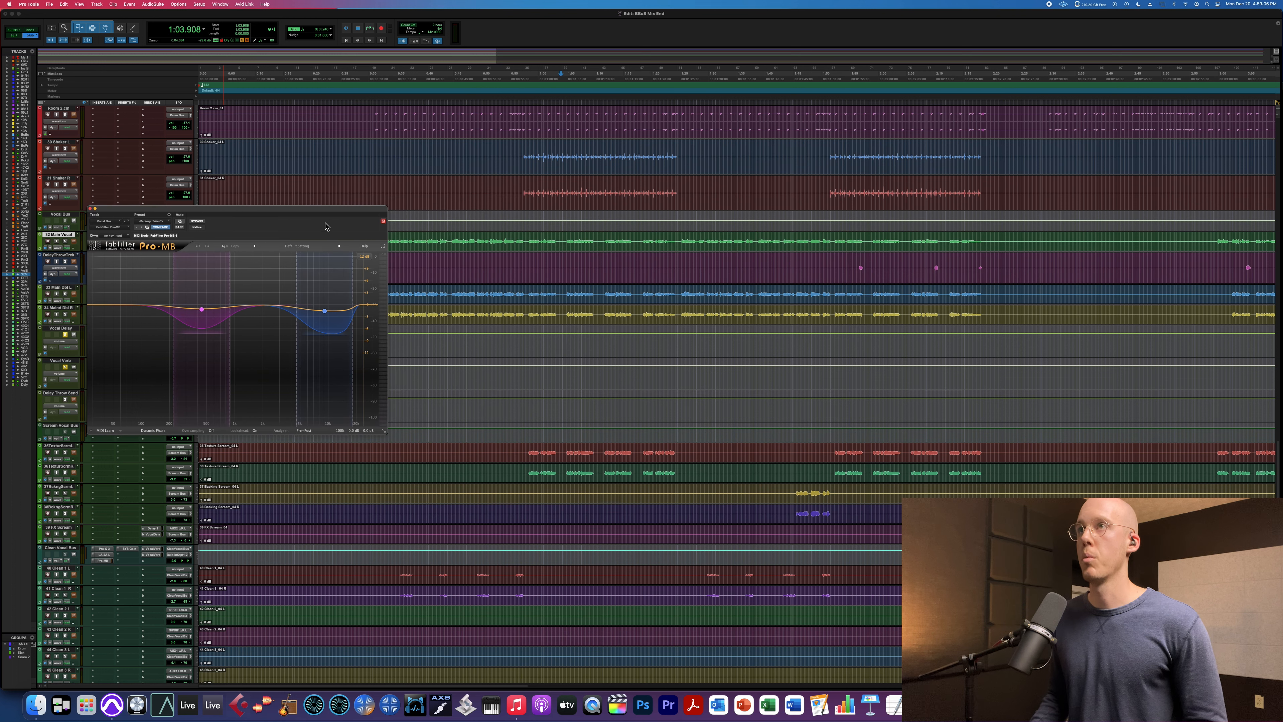
pyautogui.moveTo(404, 242); pyautogui.dragTo(500, 242)
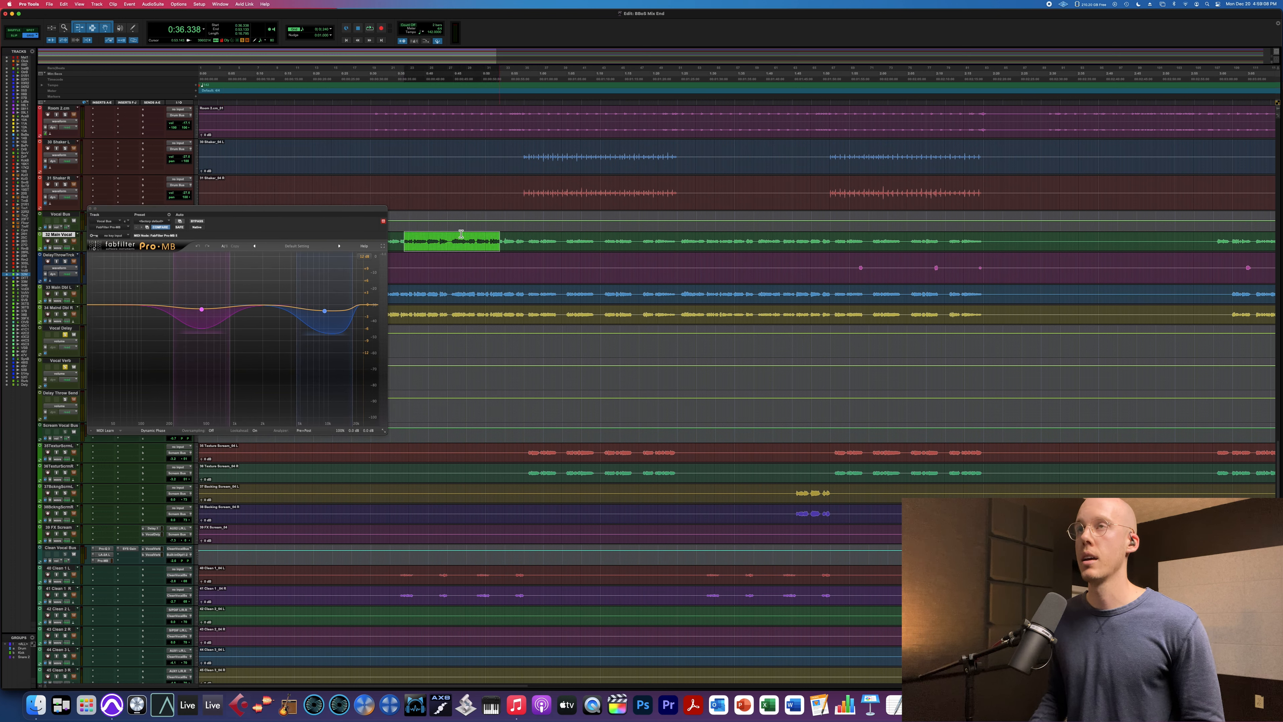
pyautogui.press('space')
pyautogui.moveTo(138, 214); pyautogui.dragTo(440, 314)
pyautogui.press('space')
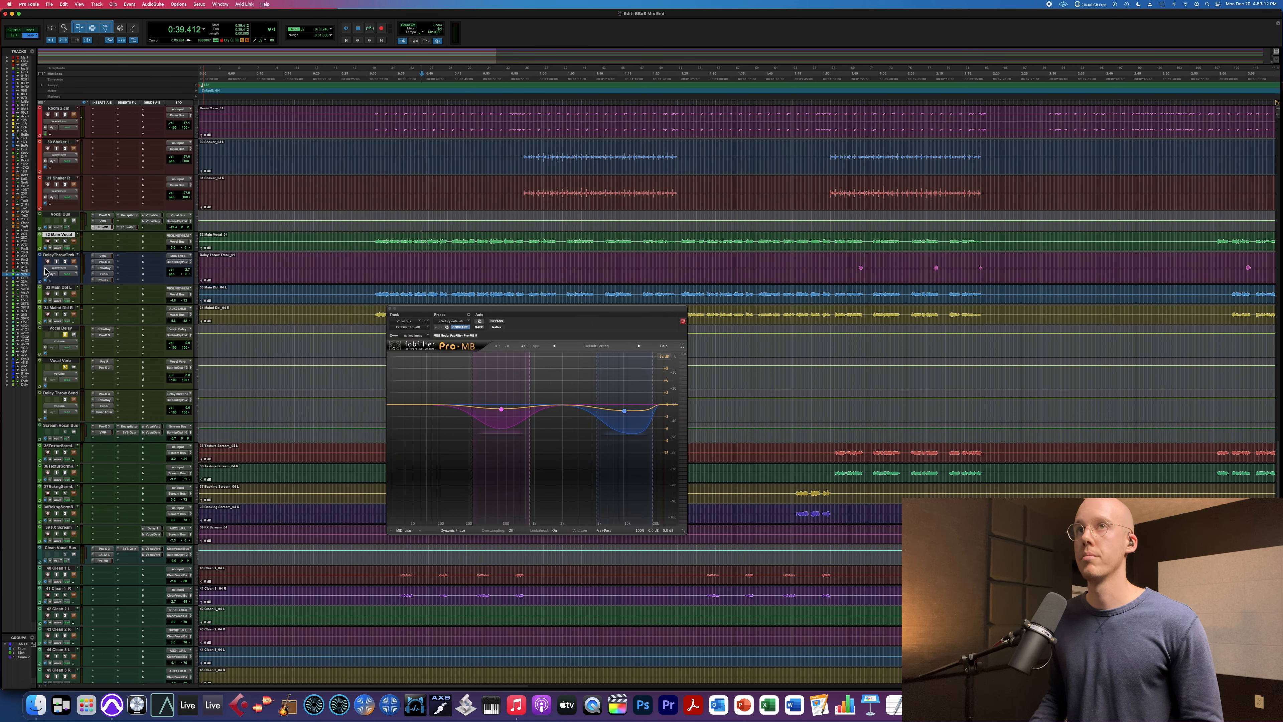
# Step: Solo the Main Vocal and its left and right doubles, and play the verse through the Pro-MB
pyautogui.click(65, 241)
pyautogui.click(65, 293)
pyautogui.press('space')
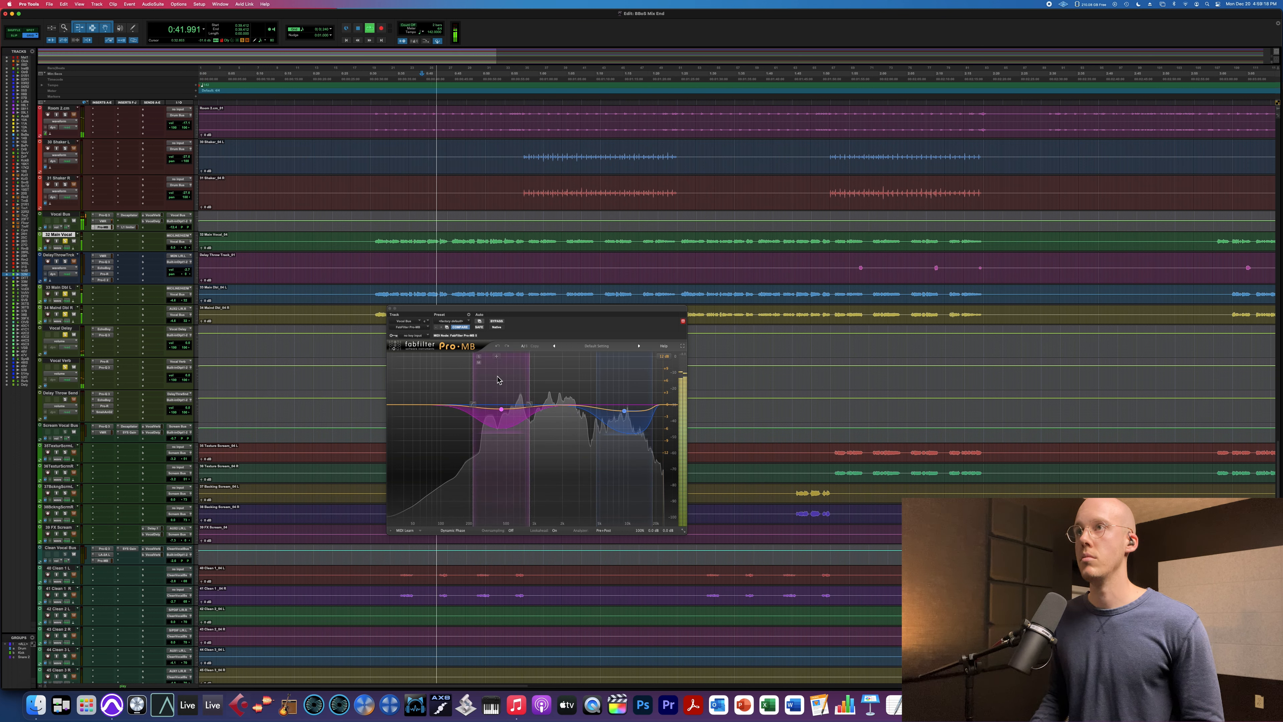
# Step: Audition the Pro-MB's low-mid band and high band in isolation, then restore the full signal and stop playback
pyautogui.click(479, 357)
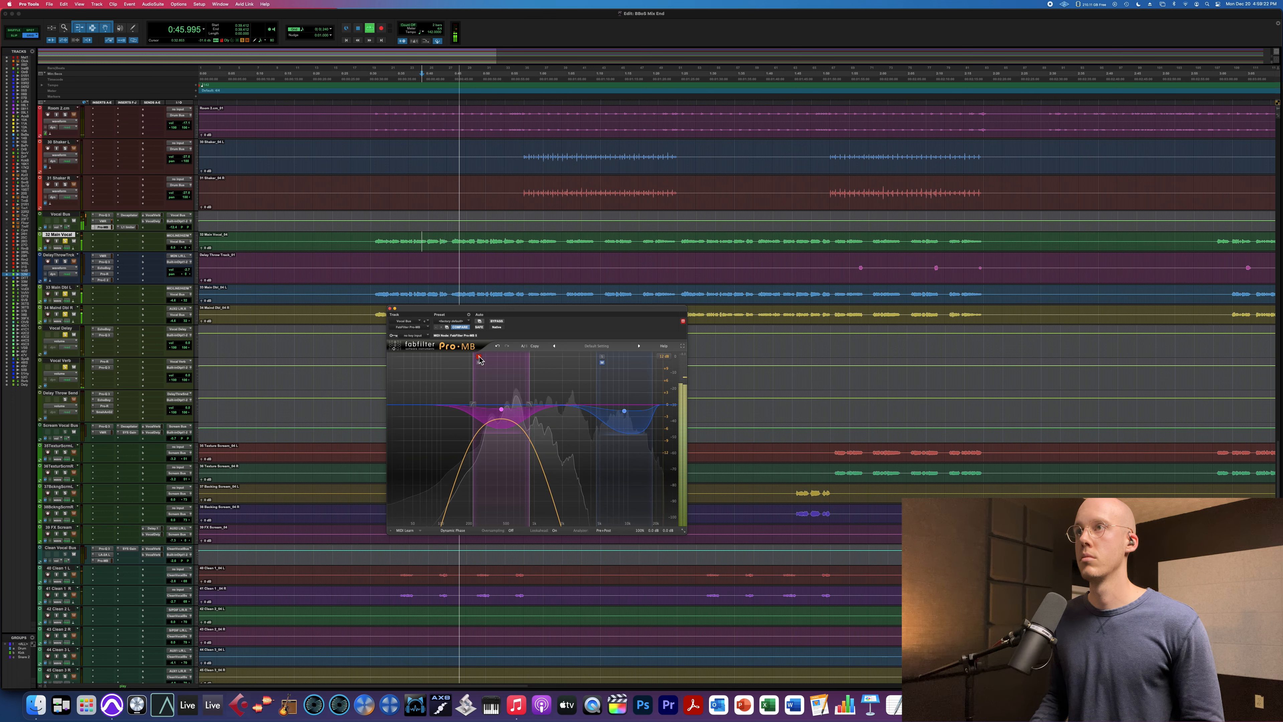
pyautogui.click(602, 356)
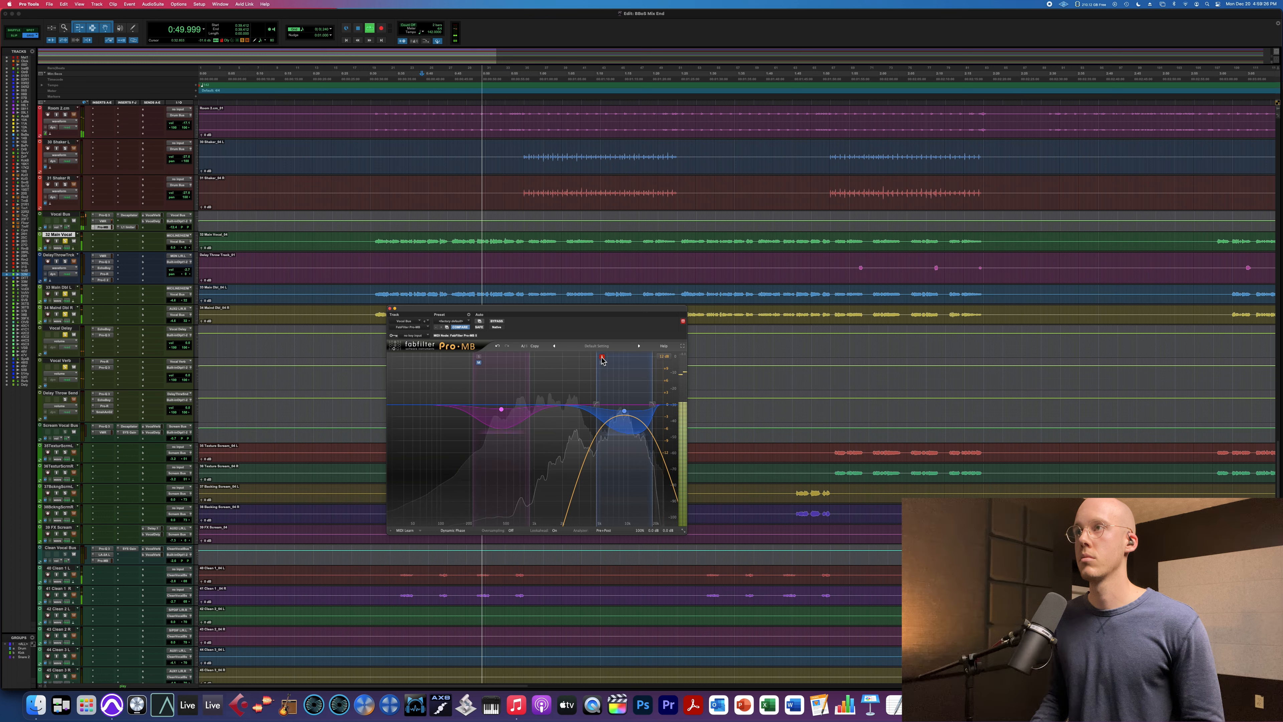
pyautogui.click(602, 357)
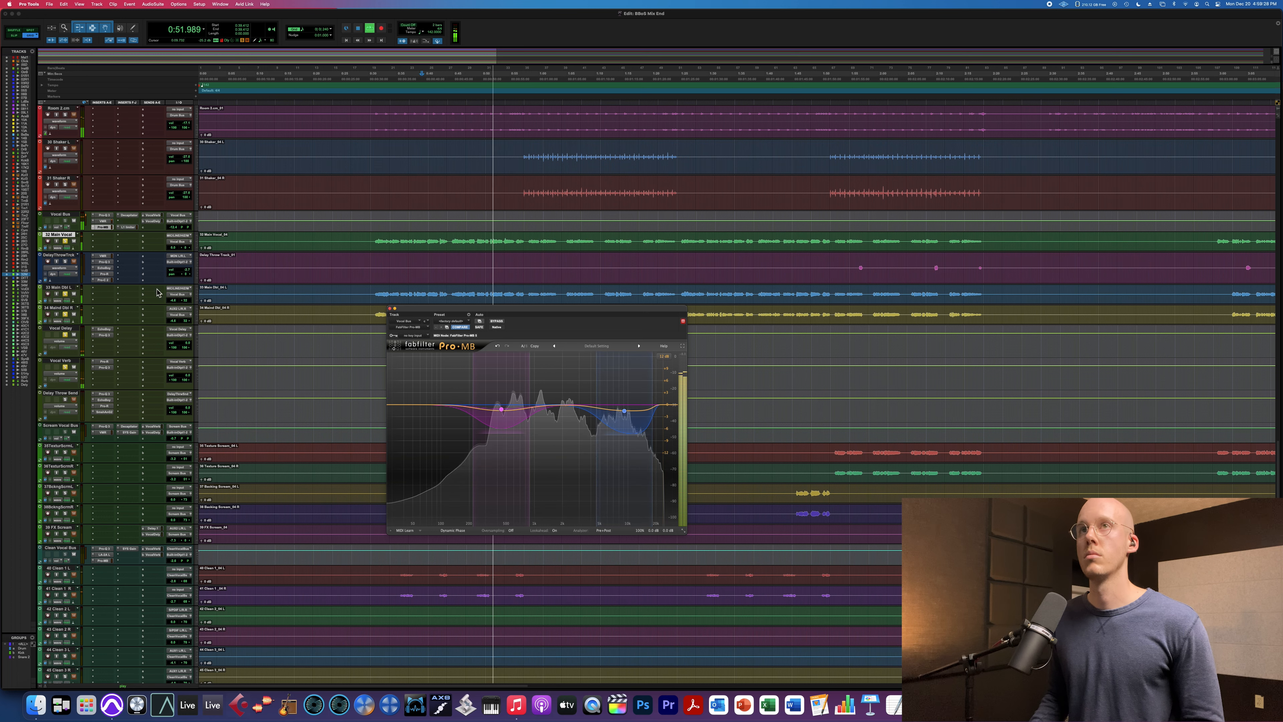
pyautogui.press('space')
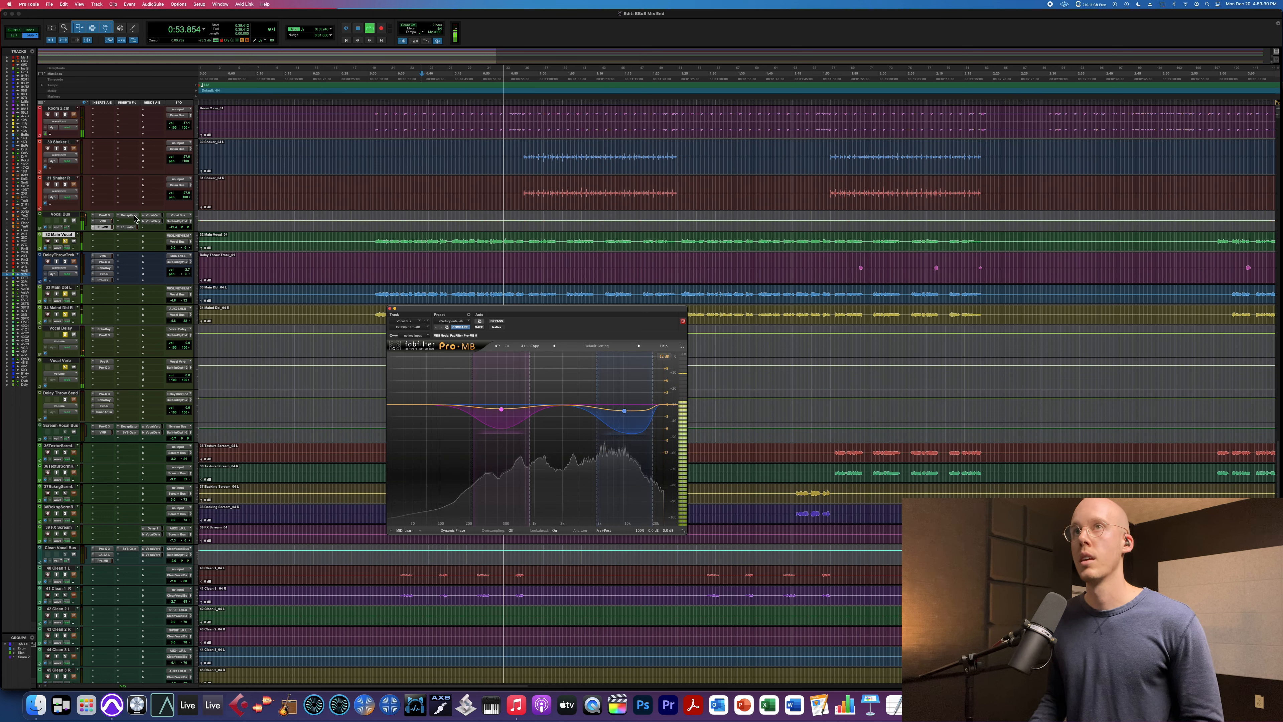
# Step: Open the Decapitator saturation plug-in on the Vocal Bus and reposition its window over the tracks to view its settings
pyautogui.click(133, 216)
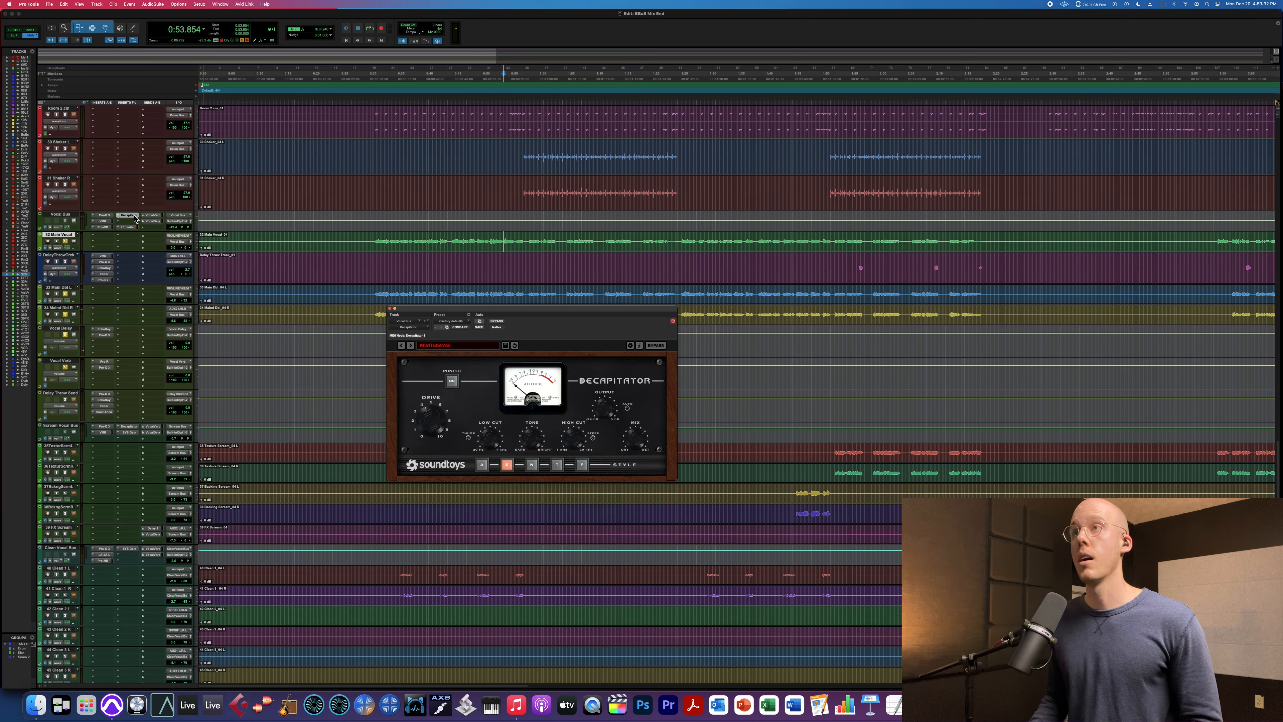
pyautogui.moveTo(470, 310); pyautogui.dragTo(445, 249)
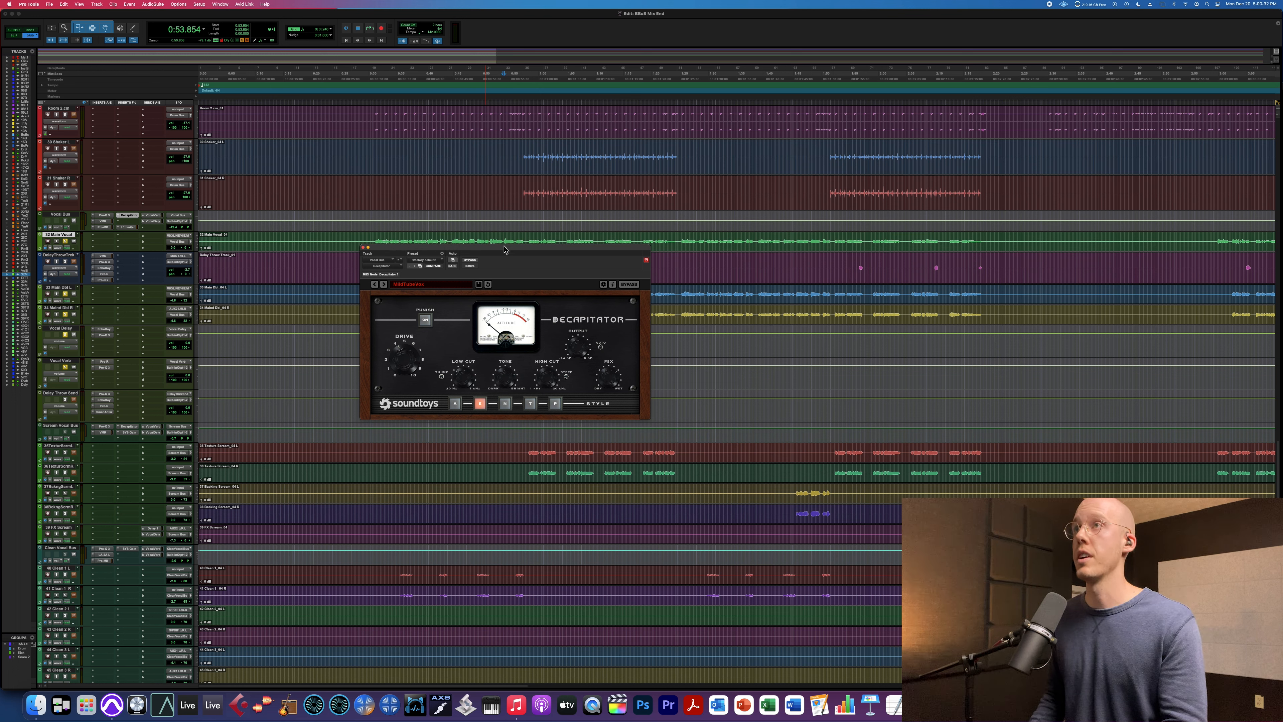
pyautogui.moveTo(501, 251); pyautogui.dragTo(501, 270)
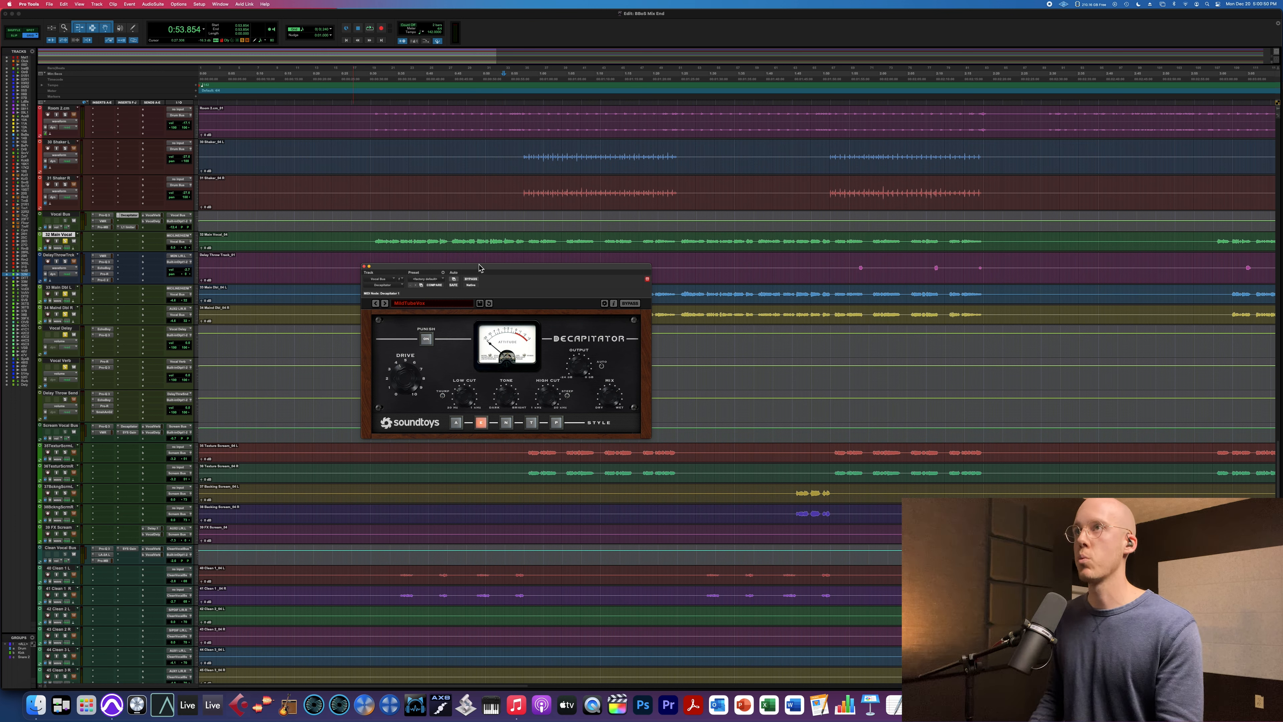
pyautogui.moveTo(477, 270); pyautogui.dragTo(462, 247)
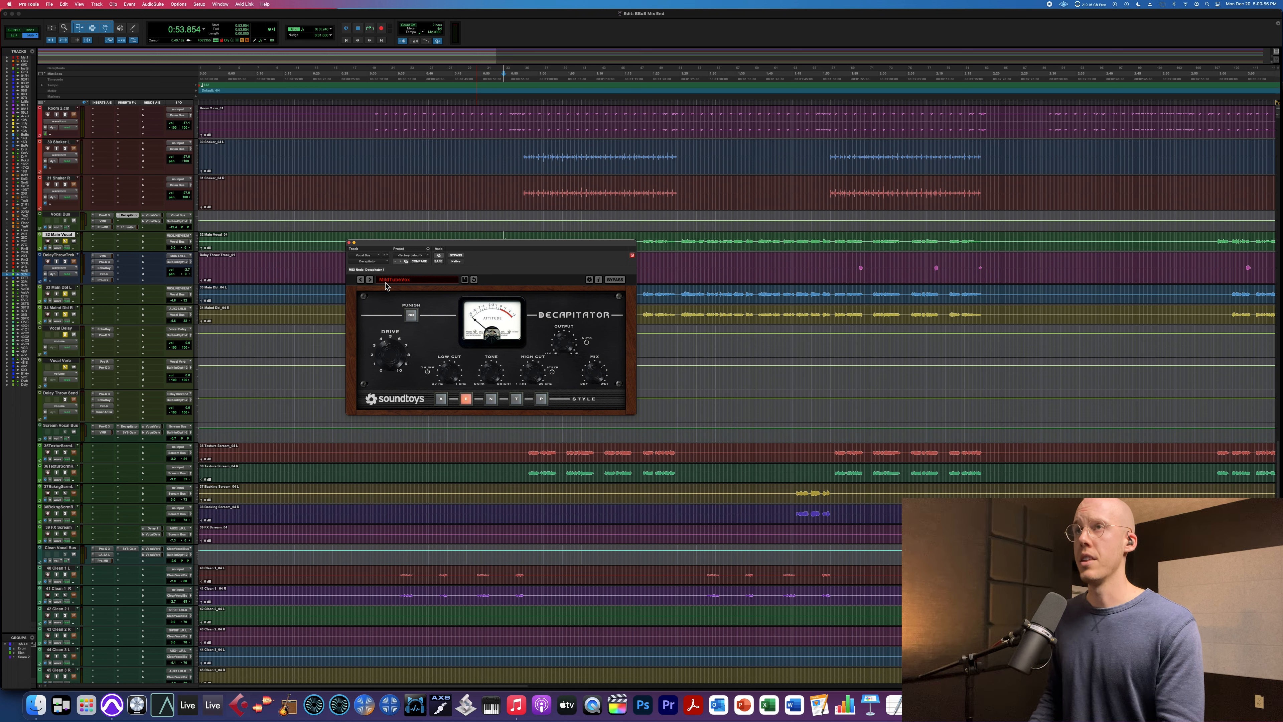
# Step: Select a Main Vocal passage starting at about 0:56 and play it through the Decapitator, keeping the plug-in window clear of the passage's start
pyautogui.moveTo(531, 246); pyautogui.dragTo(798, 251)
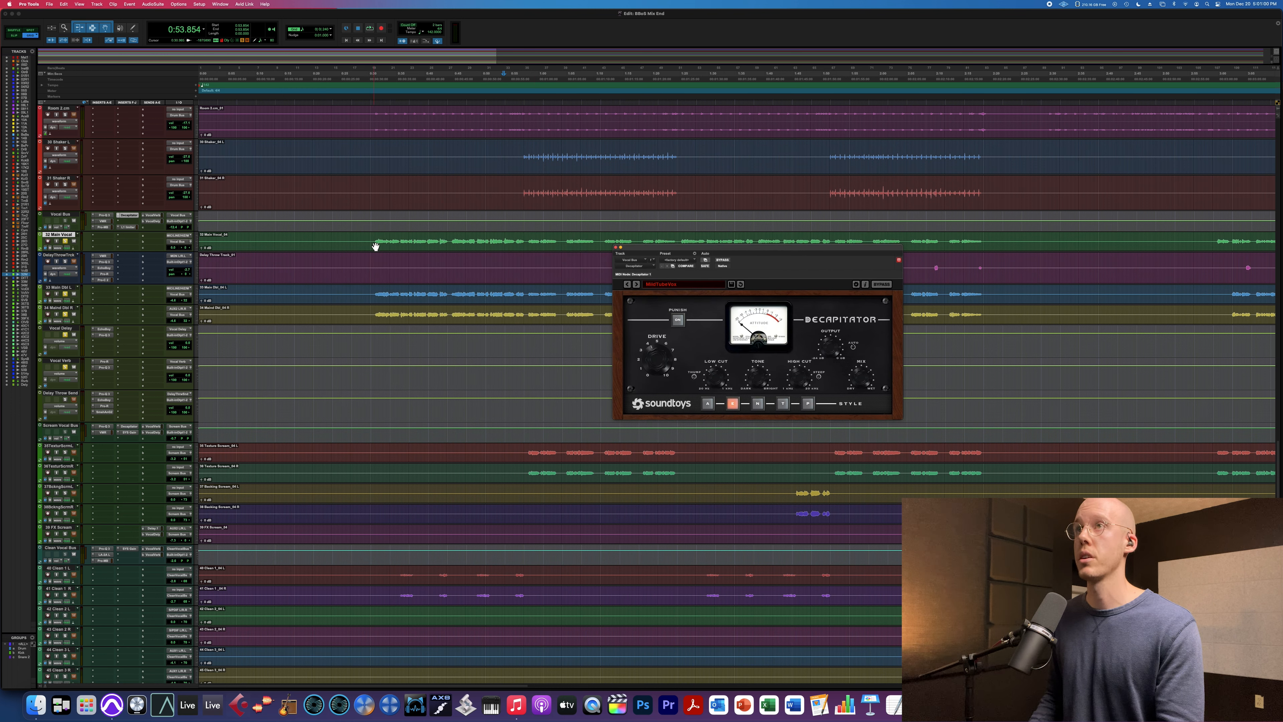
pyautogui.moveTo(374, 243); pyautogui.dragTo(683, 242)
pyautogui.doubleClick(411, 248)
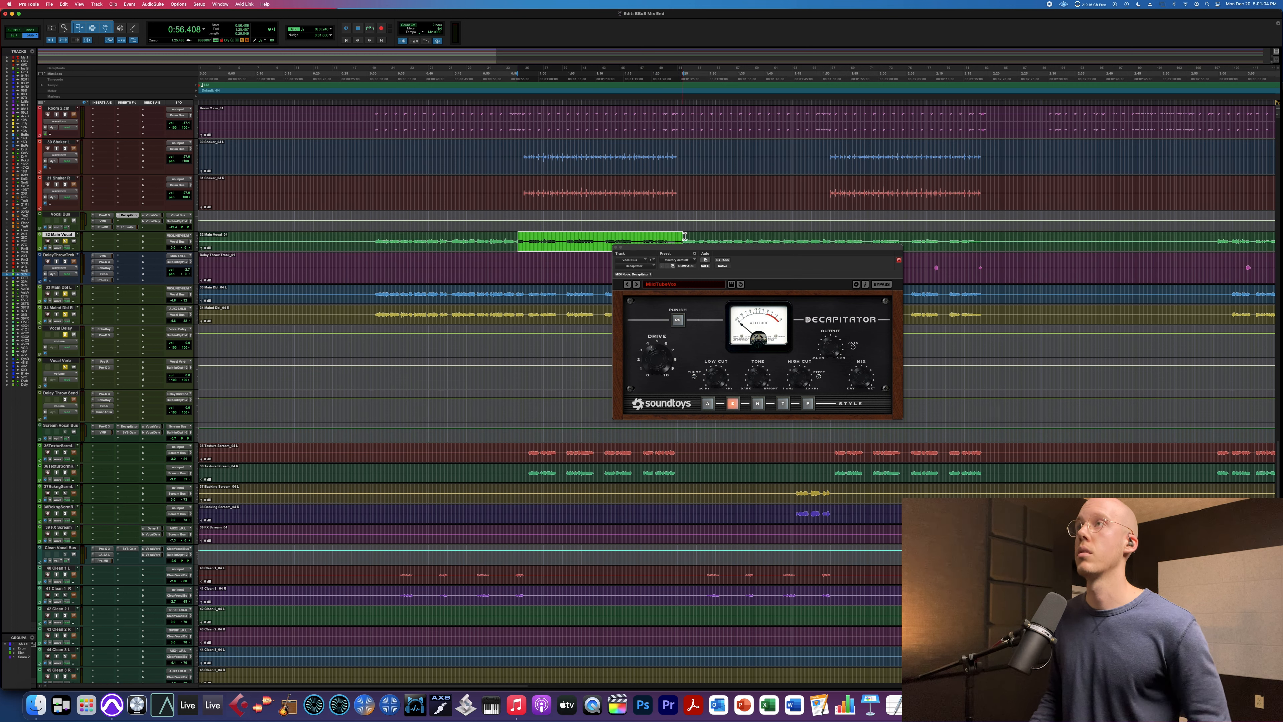
pyautogui.press('space')
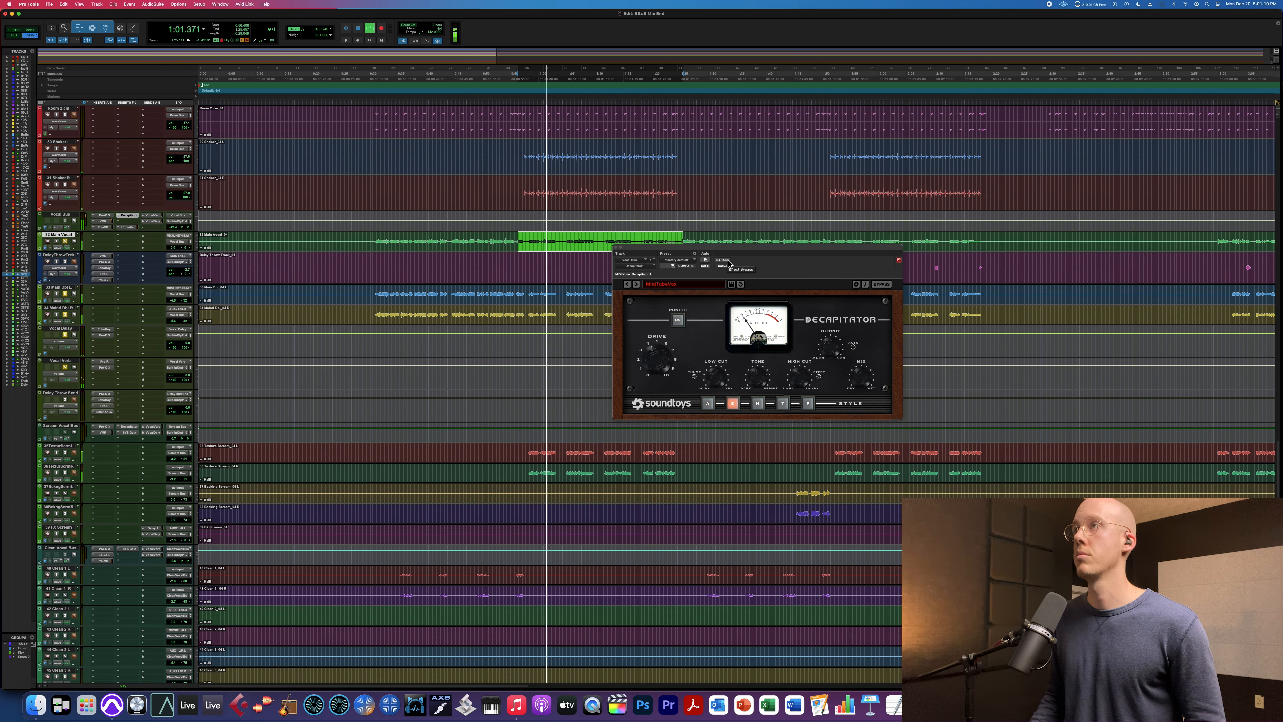
# Step: Compare the playing vocals with the Decapitator bypassed and re-enabled, then stop playback and close the plug-in
pyautogui.click(724, 259)
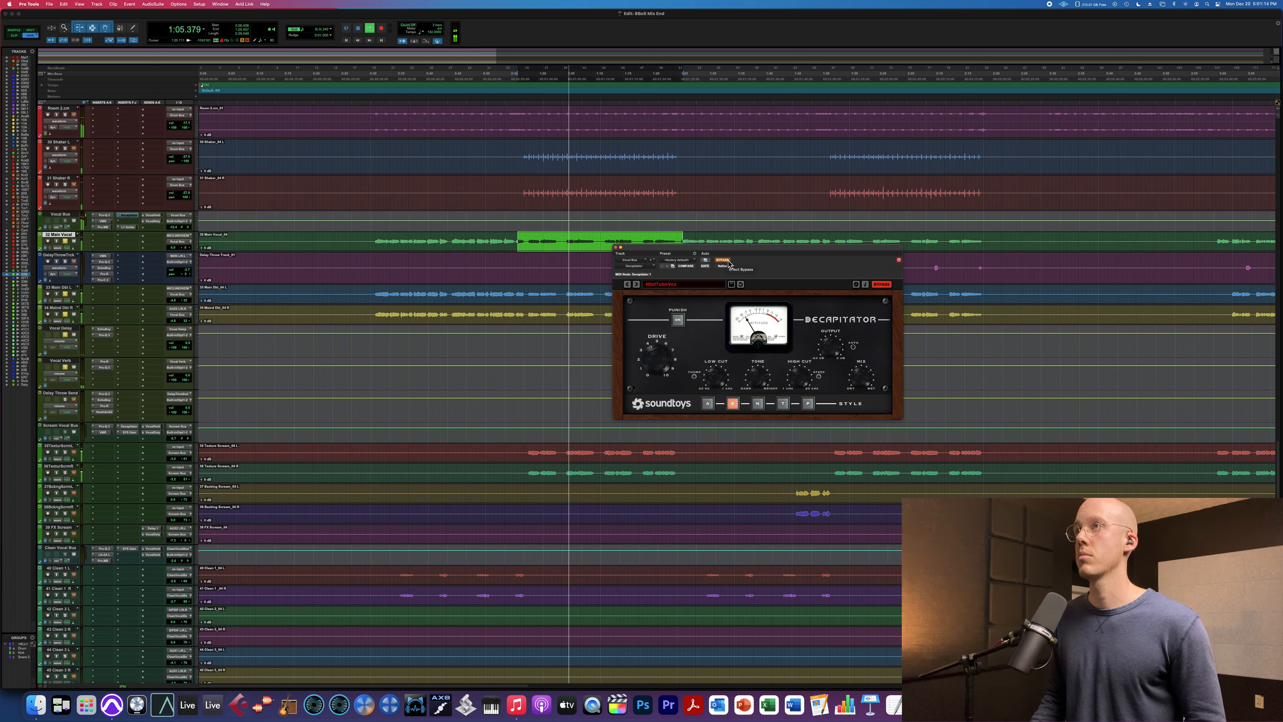
pyautogui.click(724, 259)
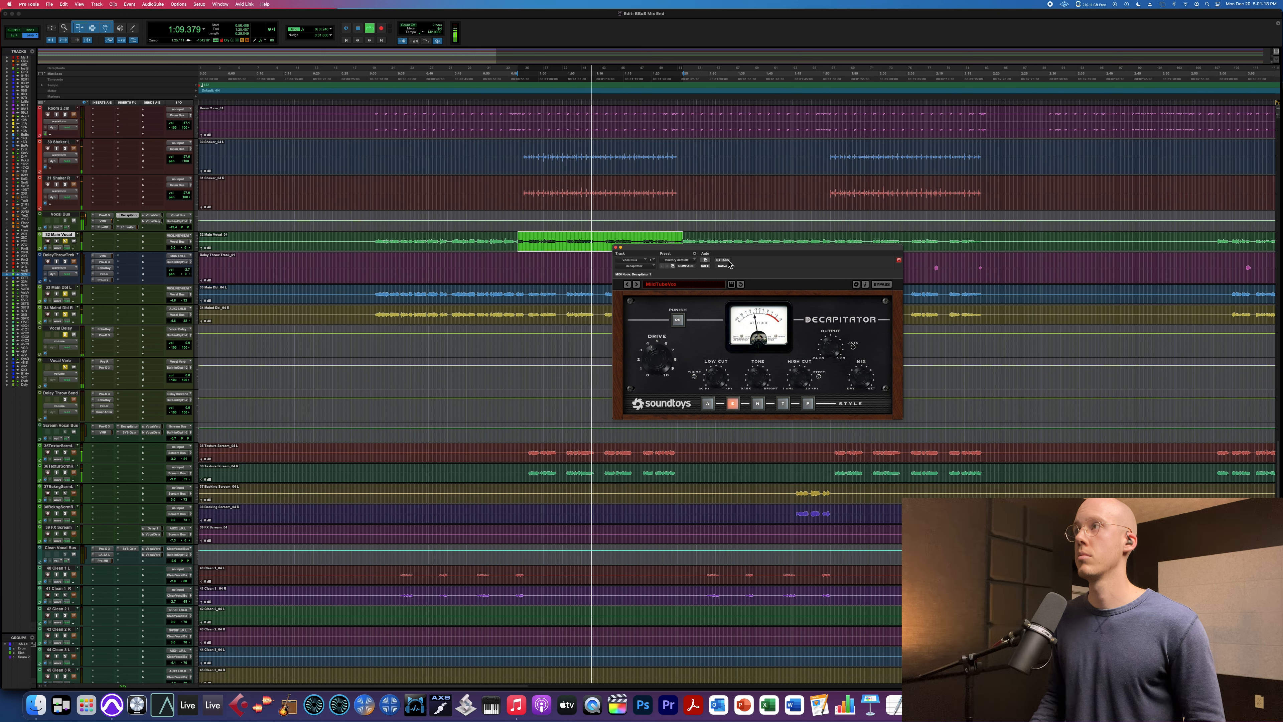
pyautogui.press('space')
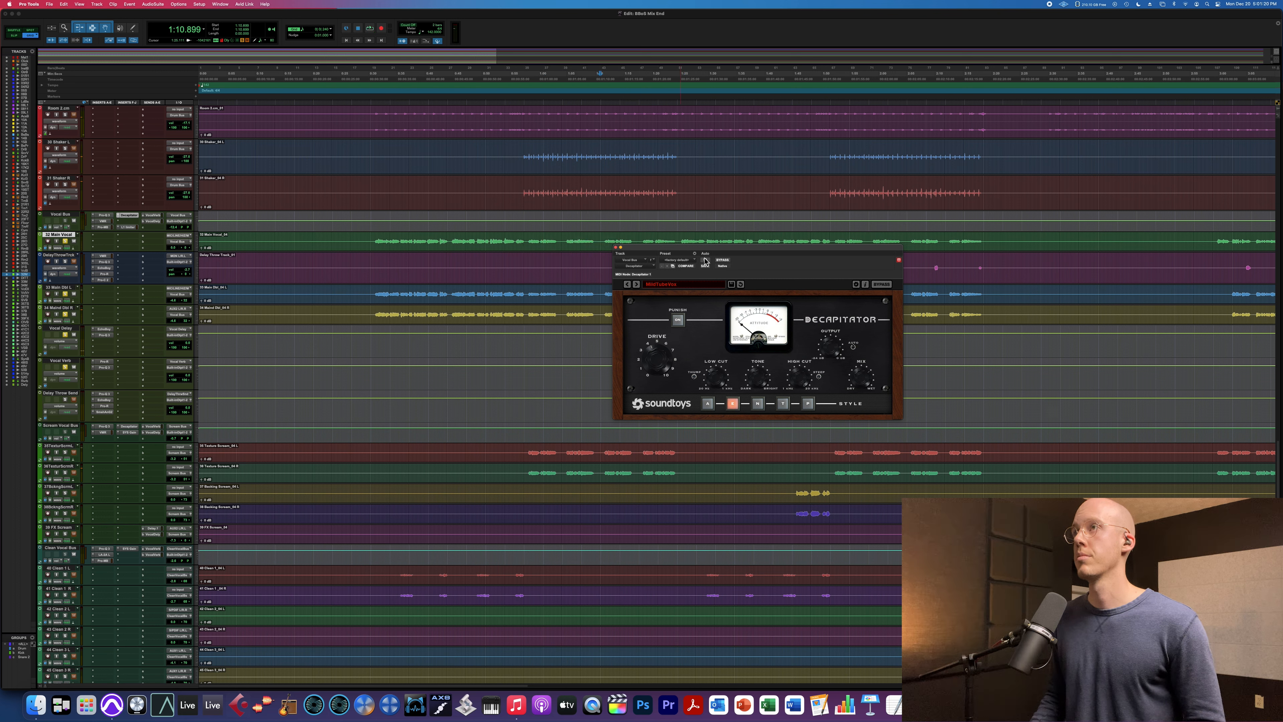
pyautogui.click(616, 249)
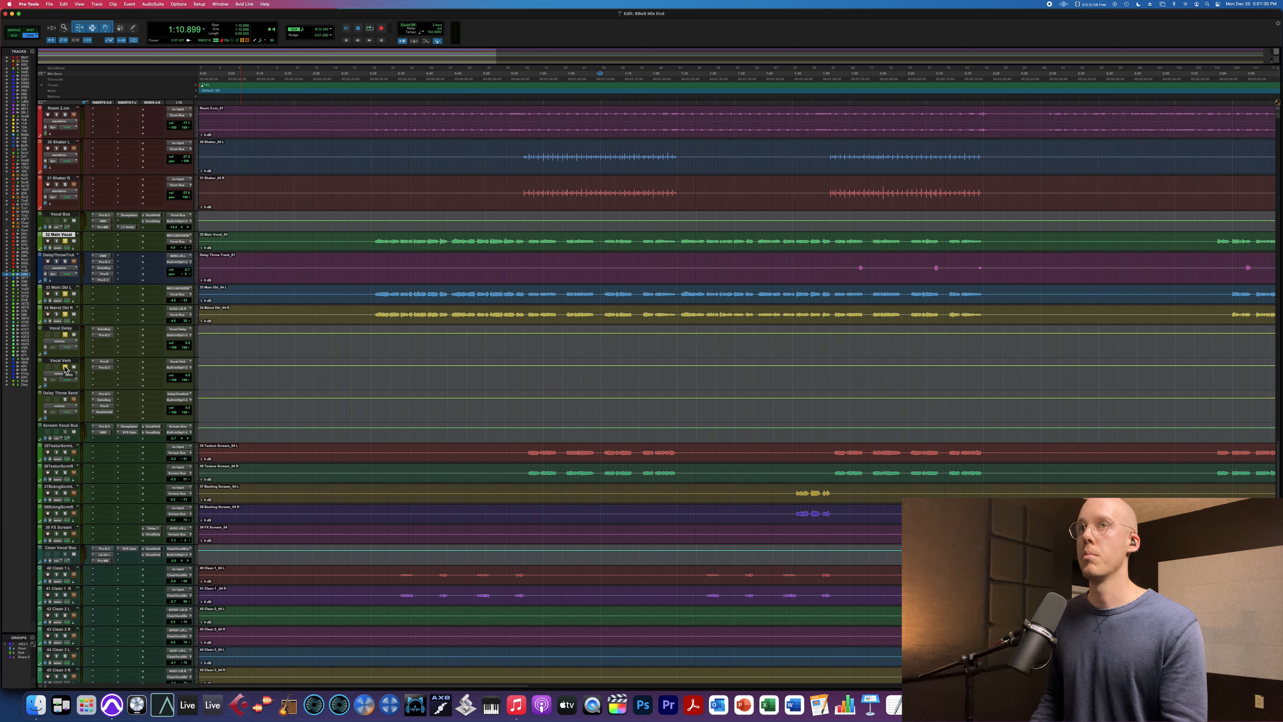
# Step: Review the EchoBoy delay on the Vocal Delay track, then inspect the midrange cut in that track's Pro-Q 3
pyautogui.click(104, 329)
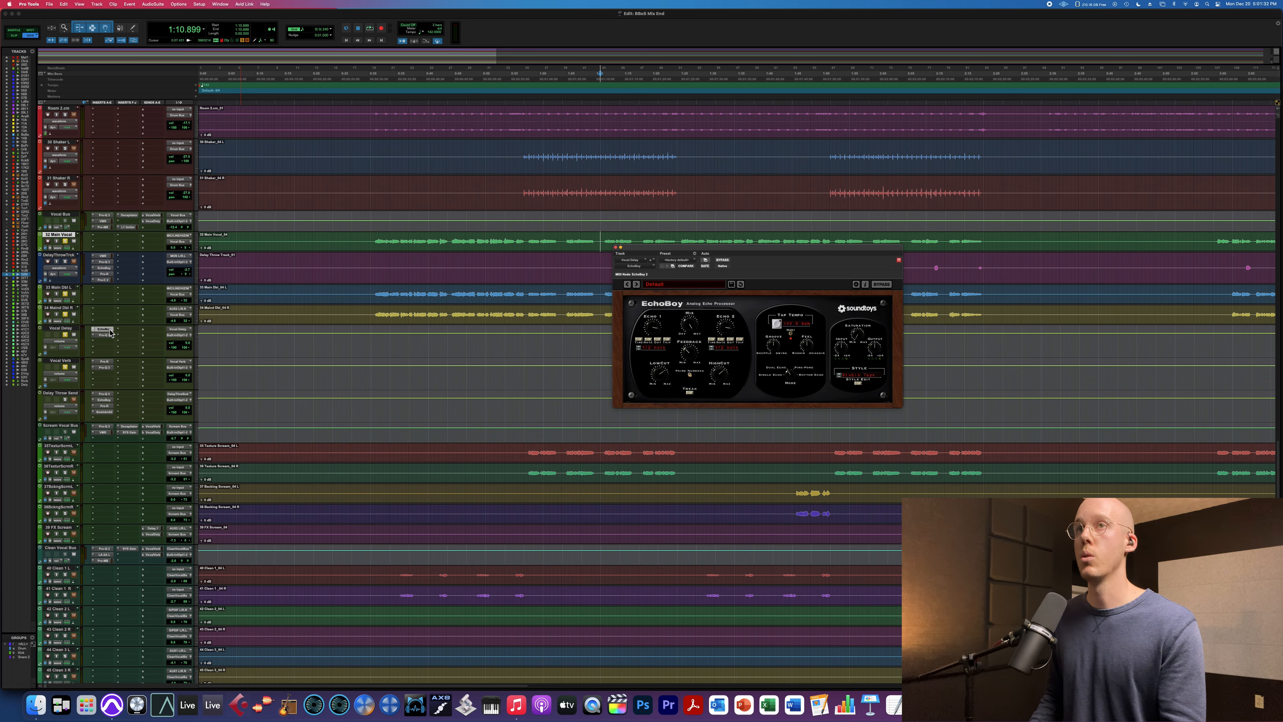
pyautogui.moveTo(711, 251); pyautogui.dragTo(582, 272)
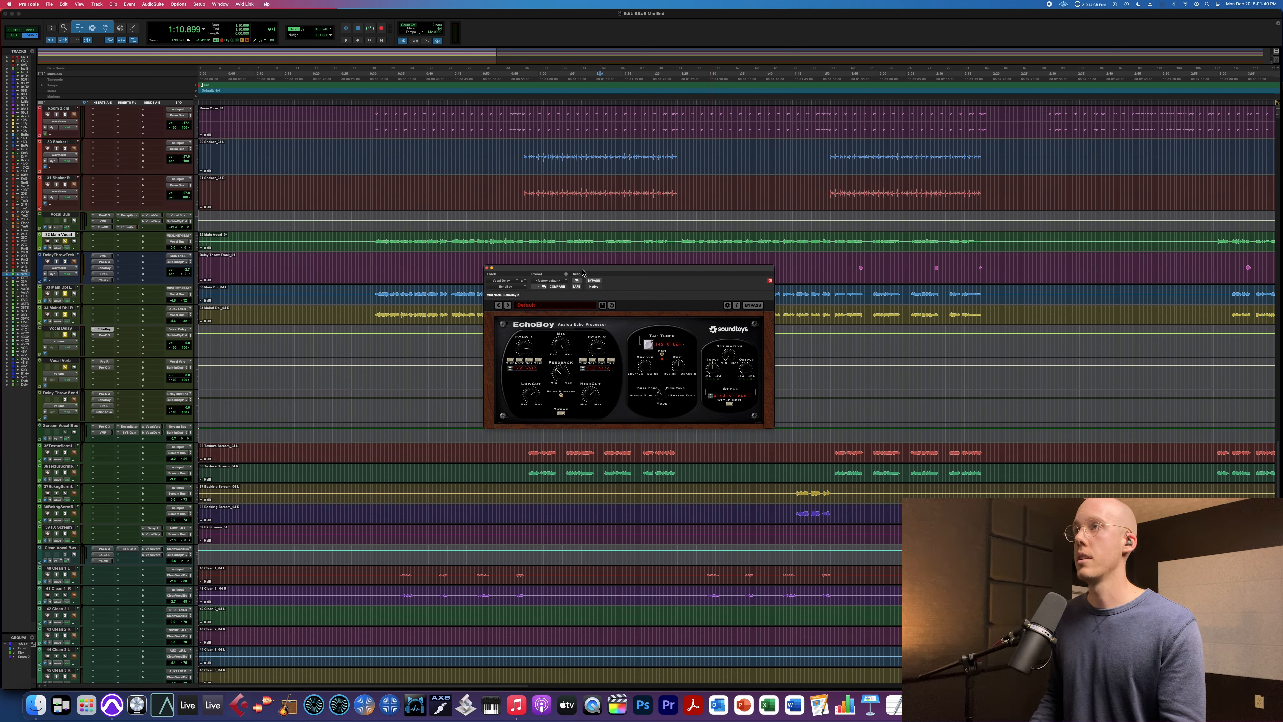
pyautogui.click(487, 268)
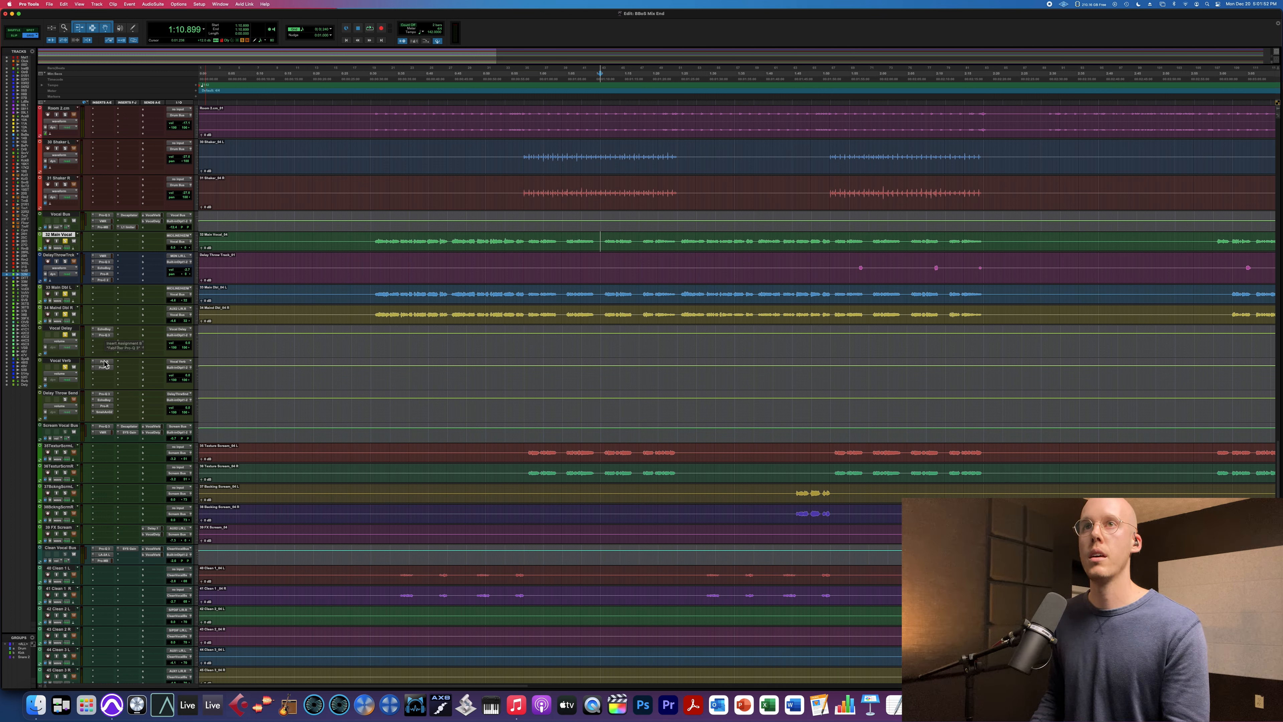
pyautogui.click(102, 336)
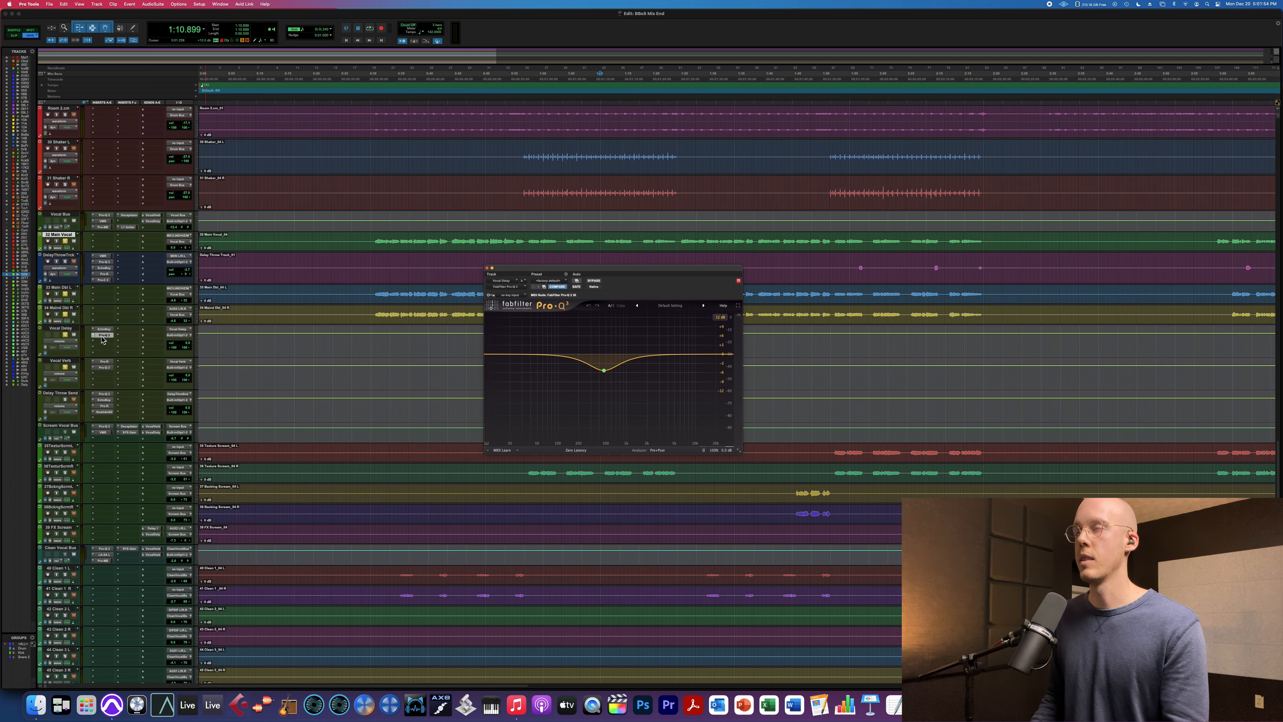
pyautogui.moveTo(610, 377)
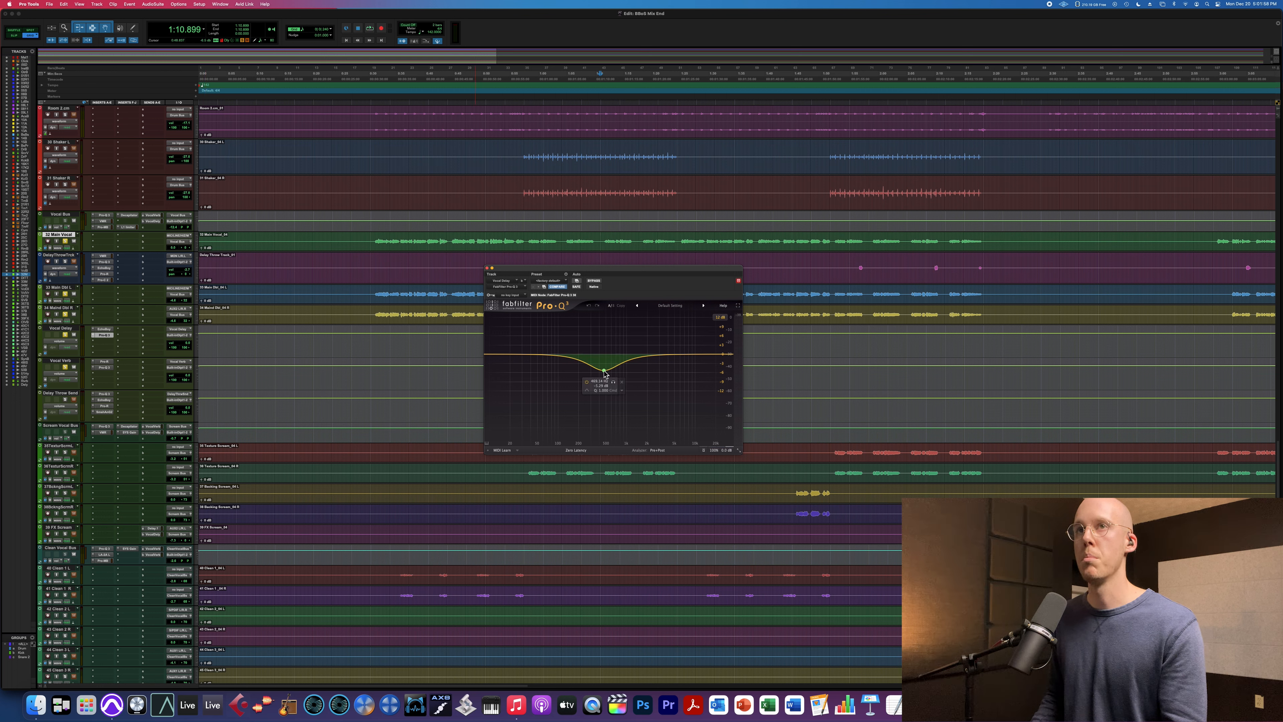
# Step: Review the Pro-Q 3 curve and the Pro-R reverb settings on the Vocal Verb track, then close the plug-in window
pyautogui.click(108, 372)
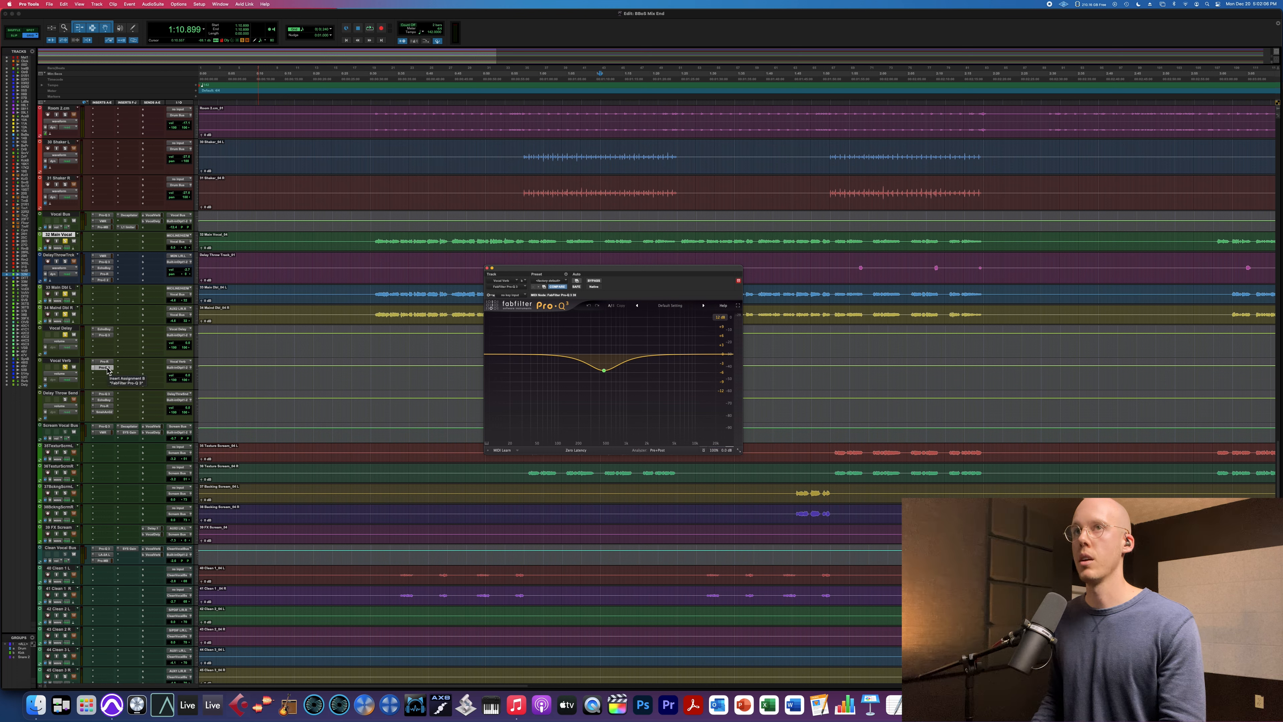
pyautogui.click(104, 361)
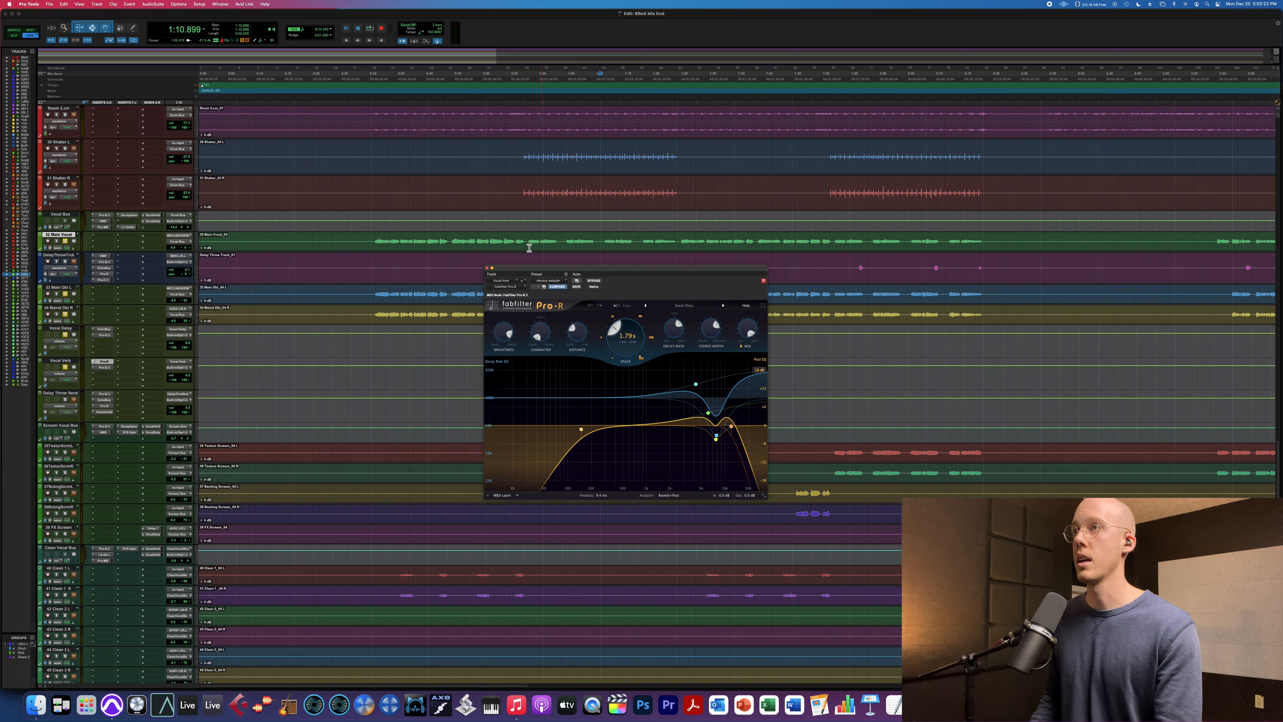
pyautogui.click(487, 268)
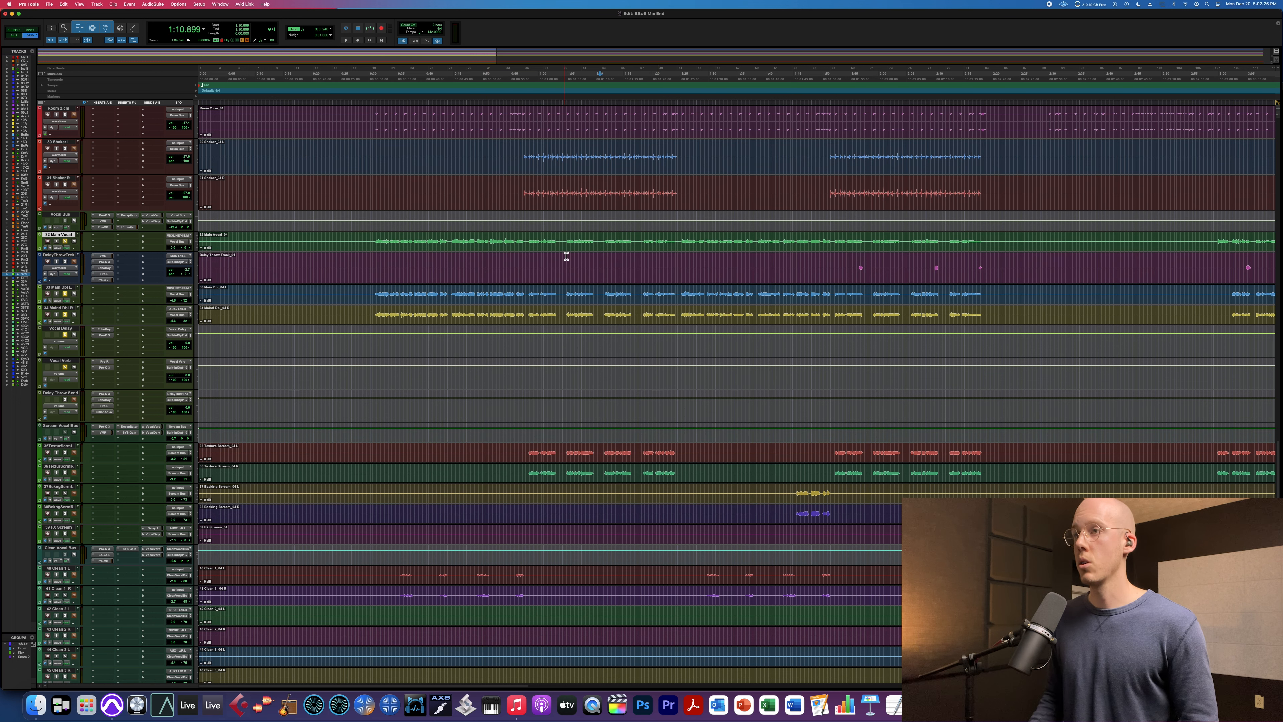
# Step: Select a Main Vocal passage starting at about 1:00, where the texture screams come in, and play it
pyautogui.press('r')
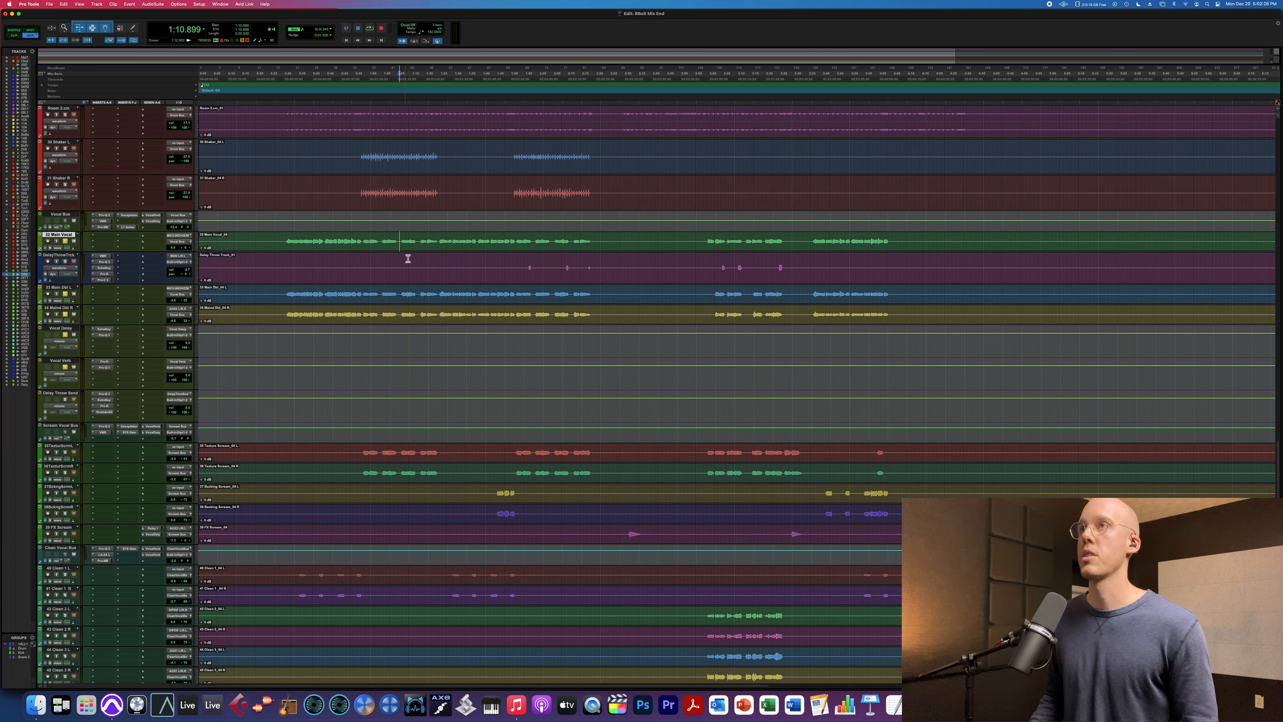
pyautogui.moveTo(367, 237); pyautogui.dragTo(427, 246)
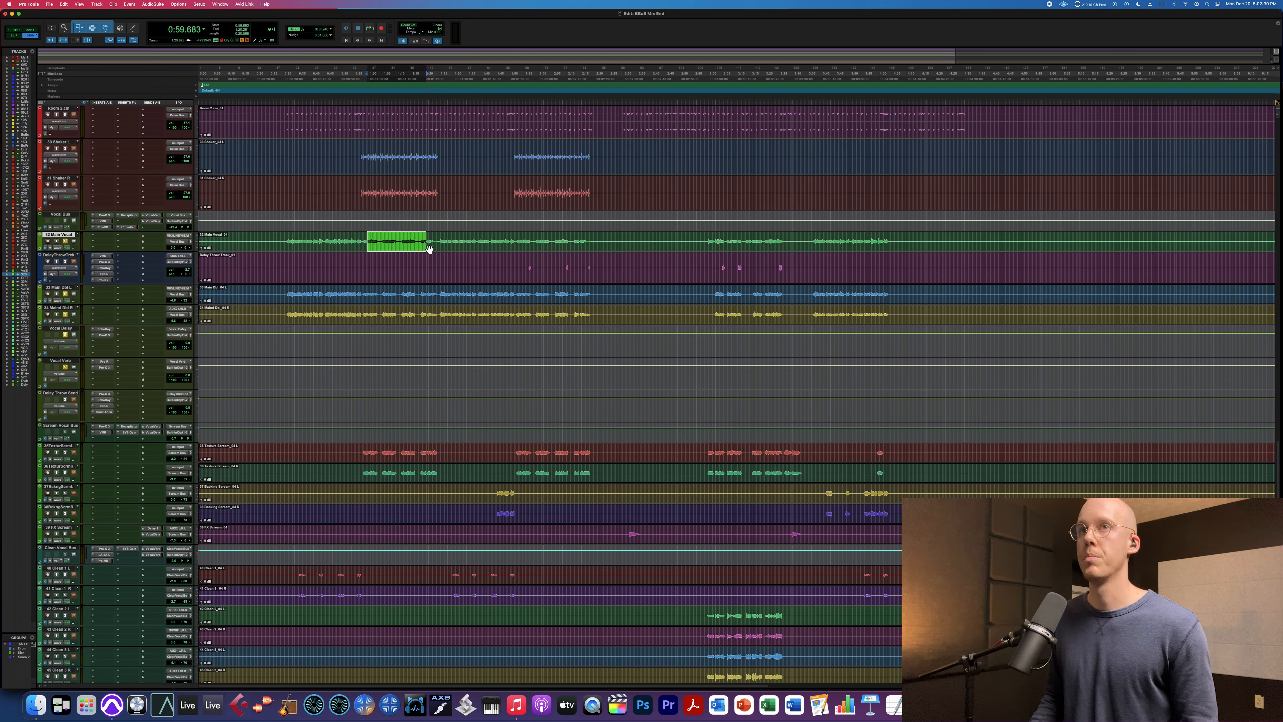
pyautogui.press('space')
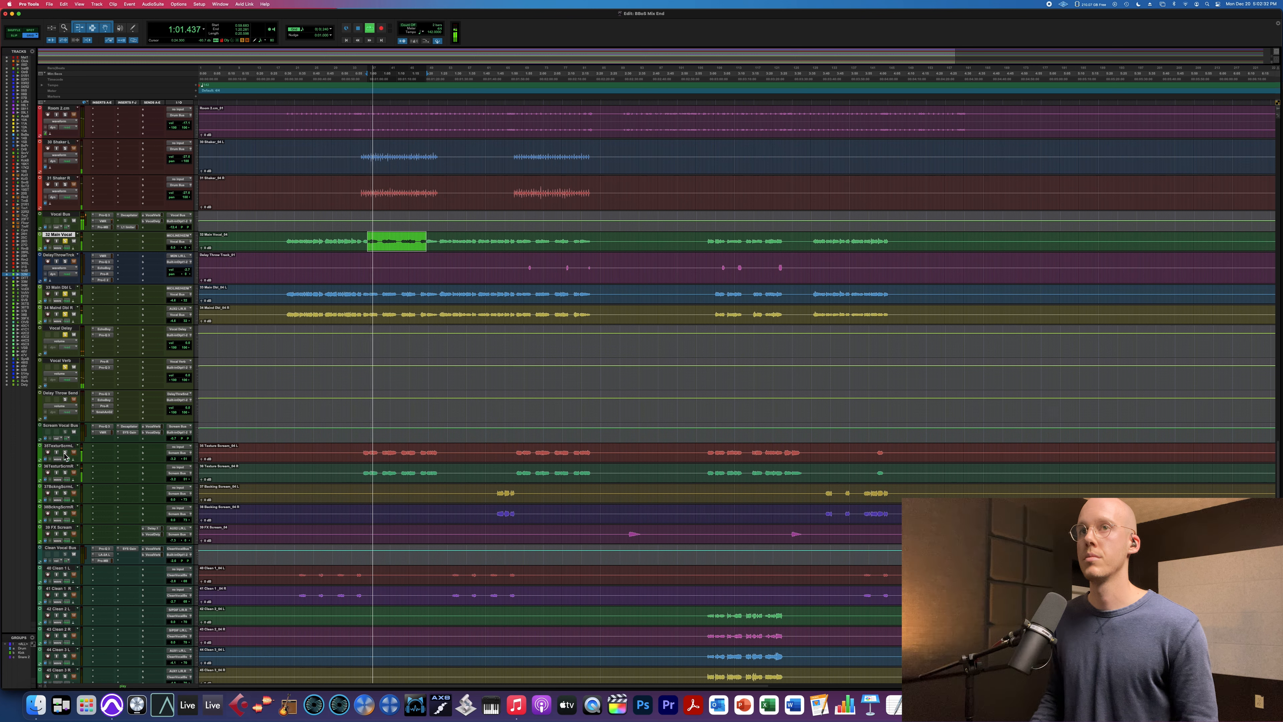